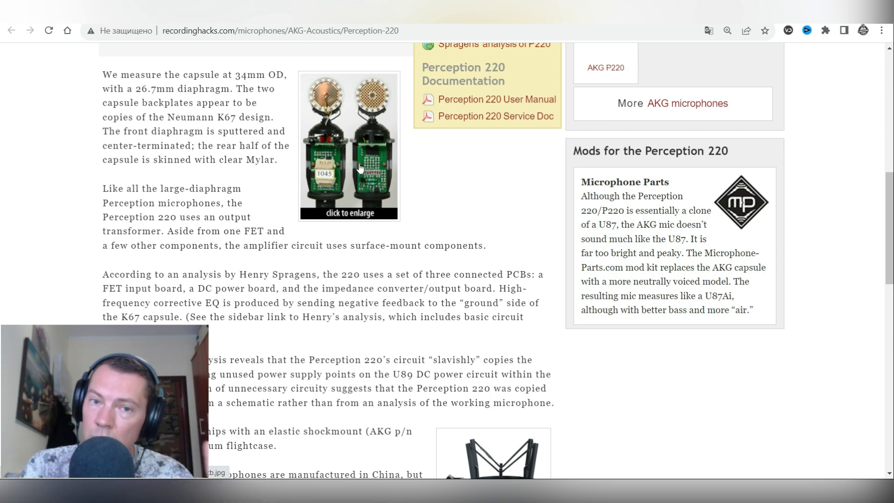
Step: Close the AKG Perception 220 page and look over the SE Electronics X1a microphone page, highlighting the model name
key("ctrl+w")
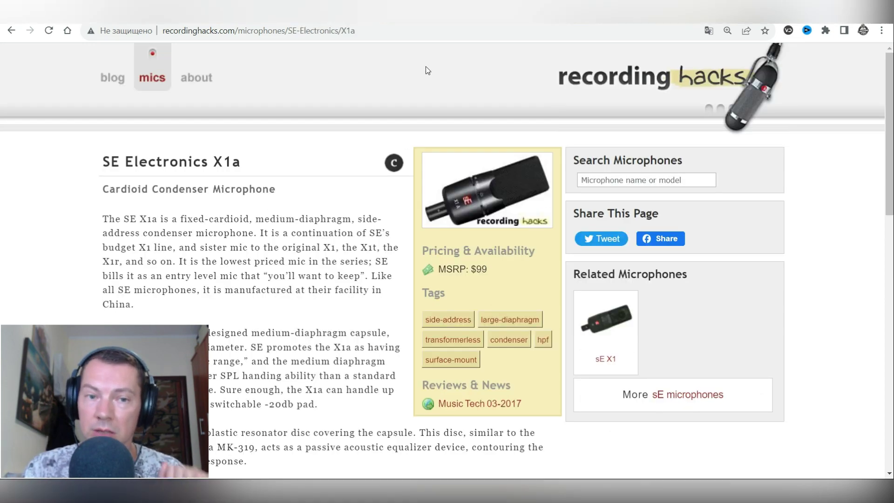
left_click_drag(251, 167, 207, 162)
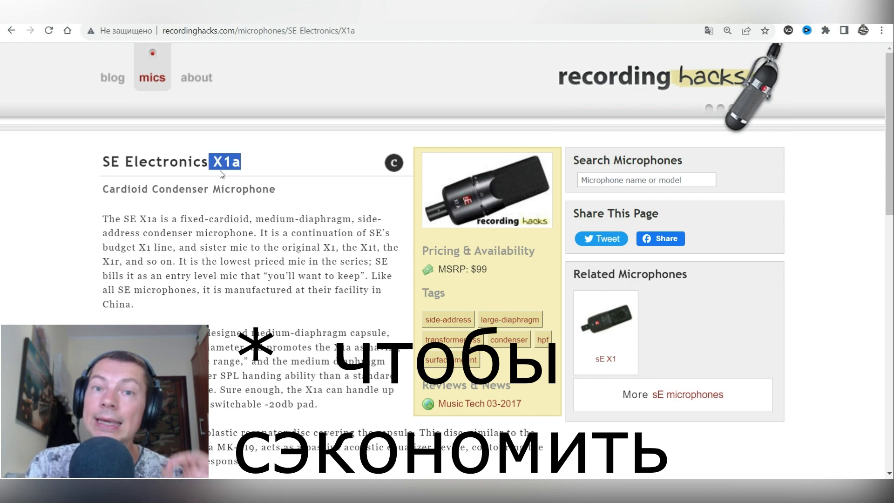
scroll(265, 191, "down", 1)
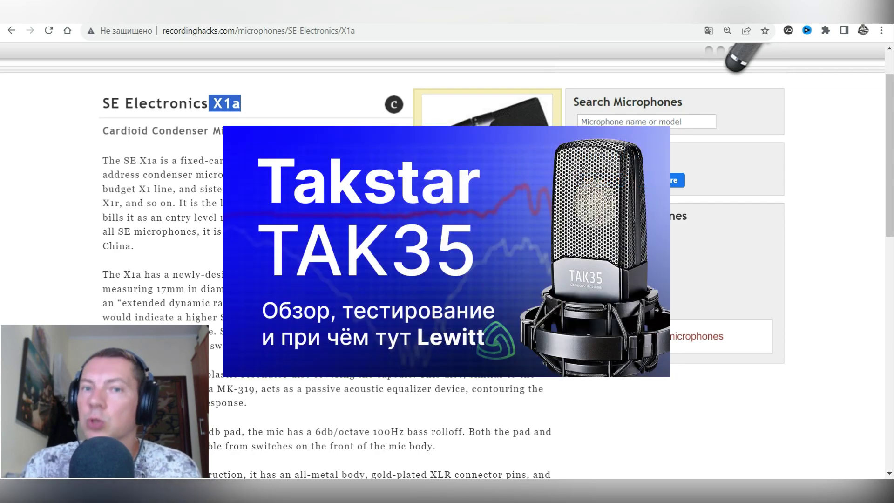
scroll(261, 172, "down", 1)
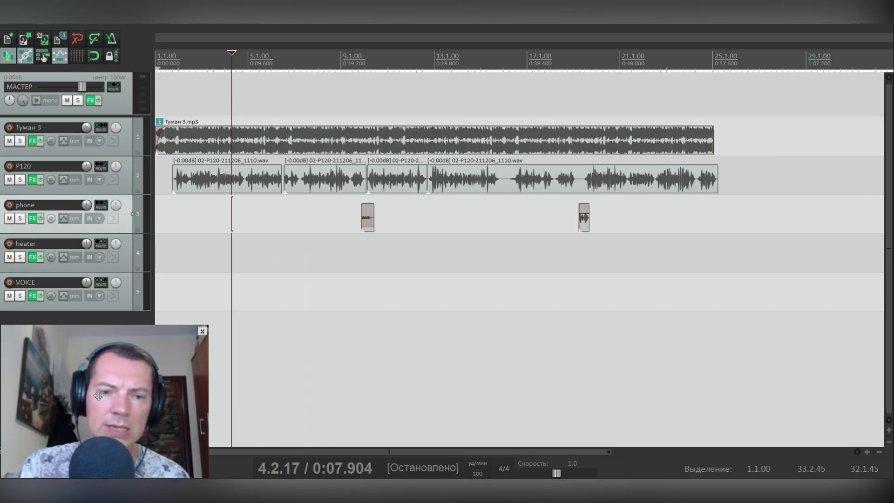
Step: Switch to the REAPER project, enlarge the track heights and place the edit cursor at about 0:09.8 on the timeline
left_click_drag(98, 393, 784, 95)
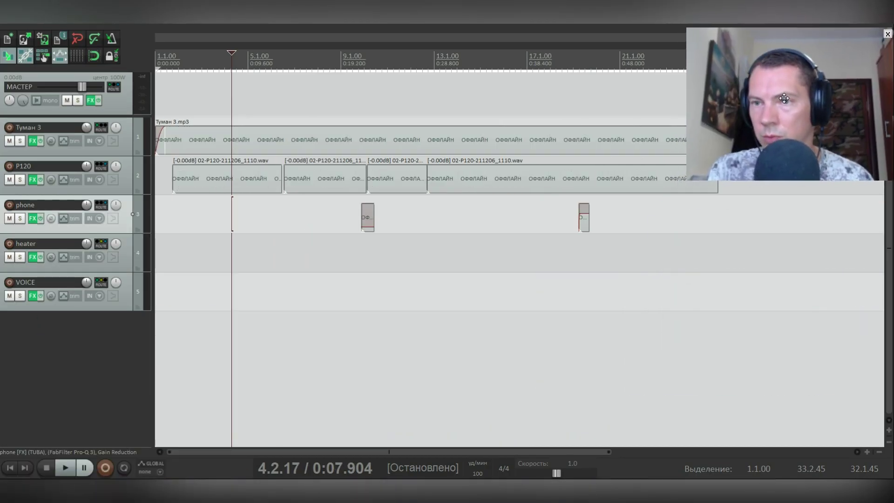
left_click(202, 261)
left_click(887, 431)
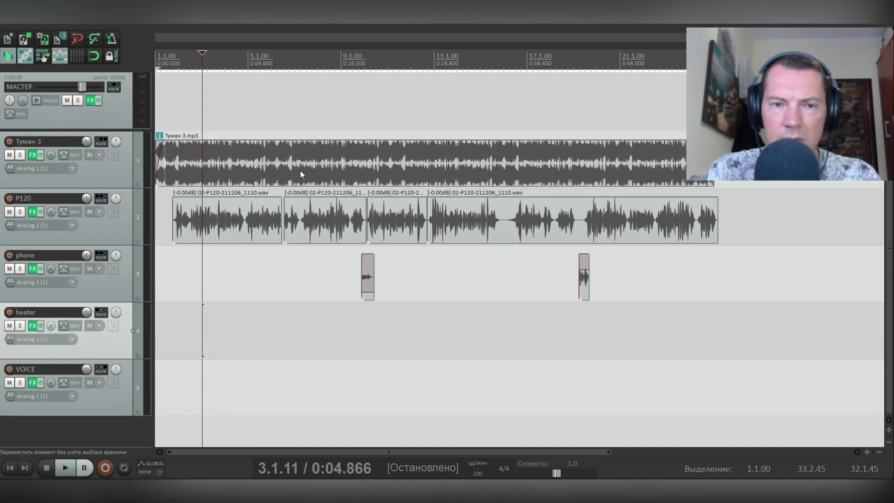
left_click(177, 117)
scroll(215, 116, "down", 2)
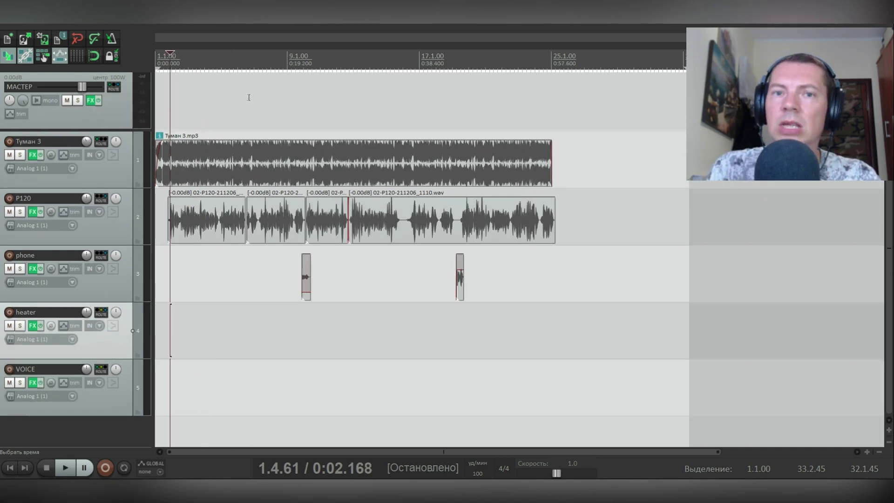
left_click(234, 101)
left_click(223, 105)
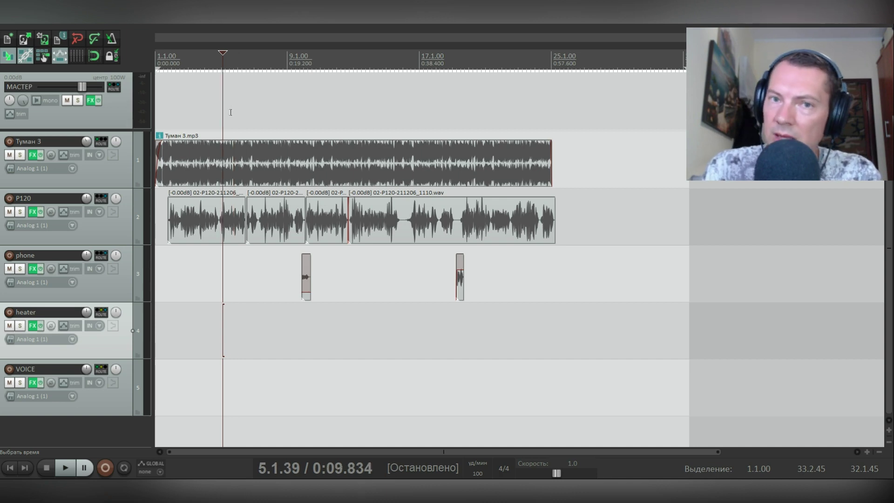
Step: Open the master track's effect chain and examine the BUSTER compressor's settings
left_click(88, 102)
left_click_drag(154, 30, 181, 56)
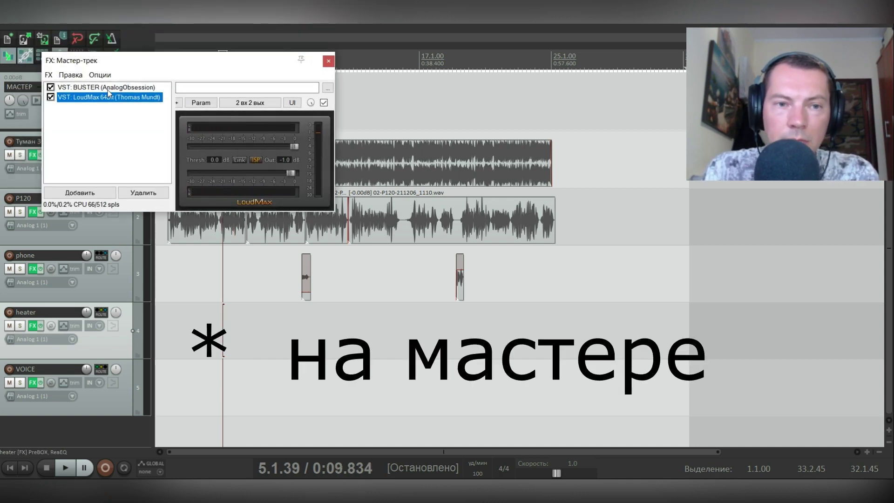
left_click(108, 88)
left_click_drag(372, 69, 328, 66)
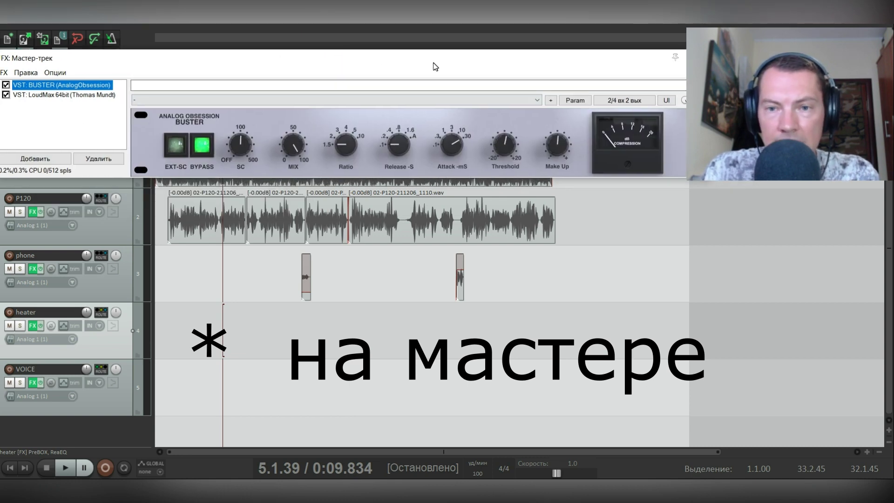
left_click(346, 149)
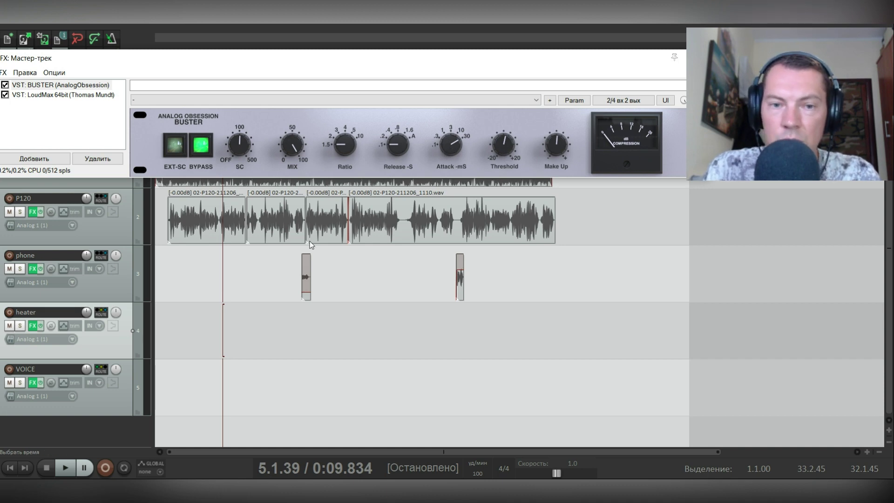
Step: Play a short passage through the master chain, check the LoudMax limiter and close the effects window
key("space")
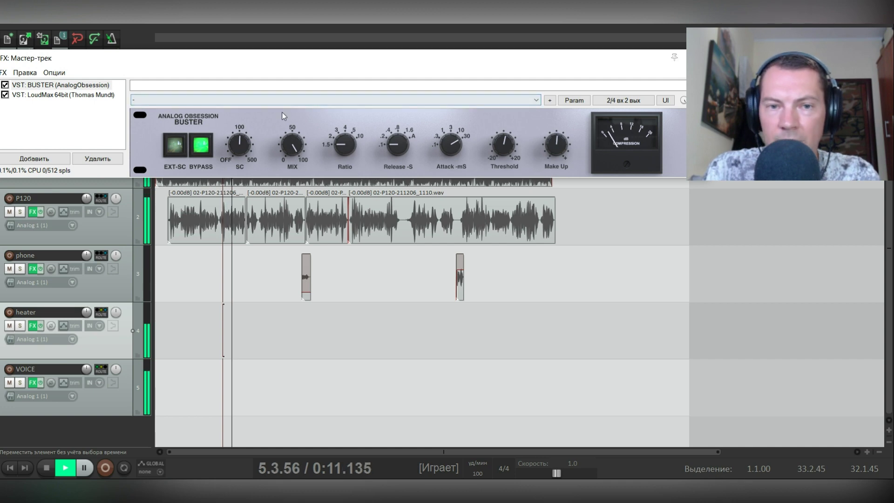
key("space")
left_click(63, 95)
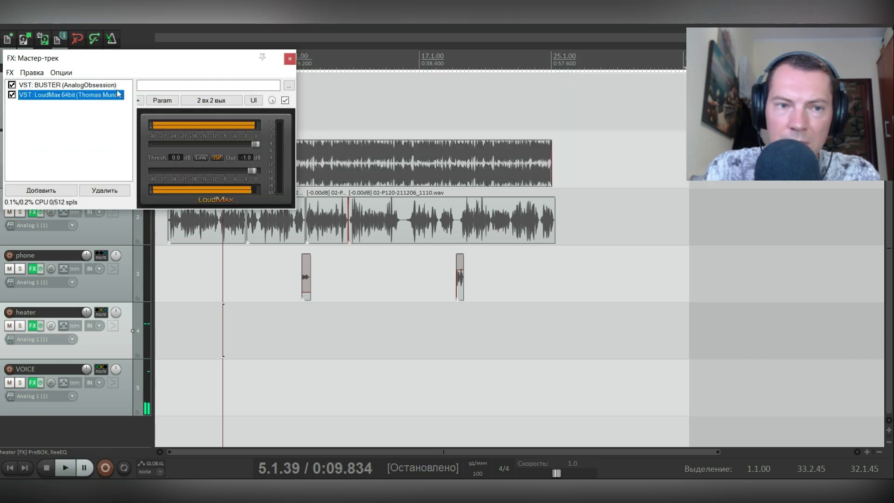
left_click(289, 58)
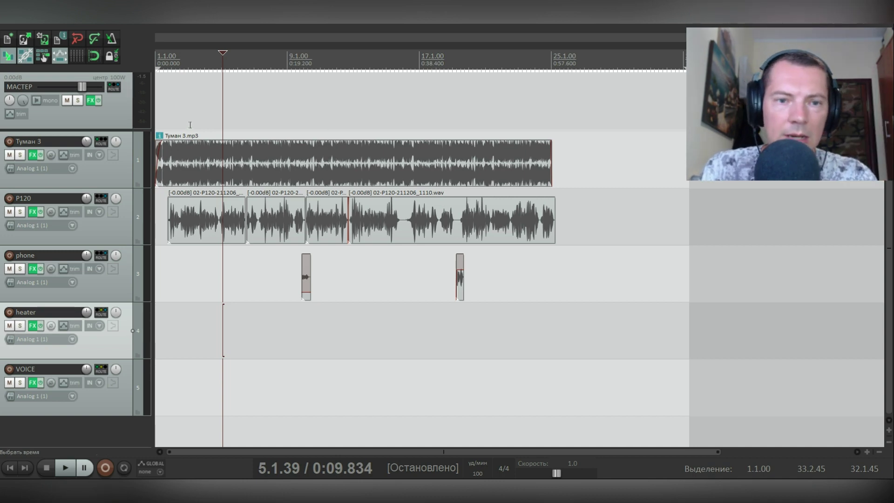
Step: Solo the P120 vocal track and play it from about 0:05
scroll(110, 173, "up", 2)
left_click(18, 213)
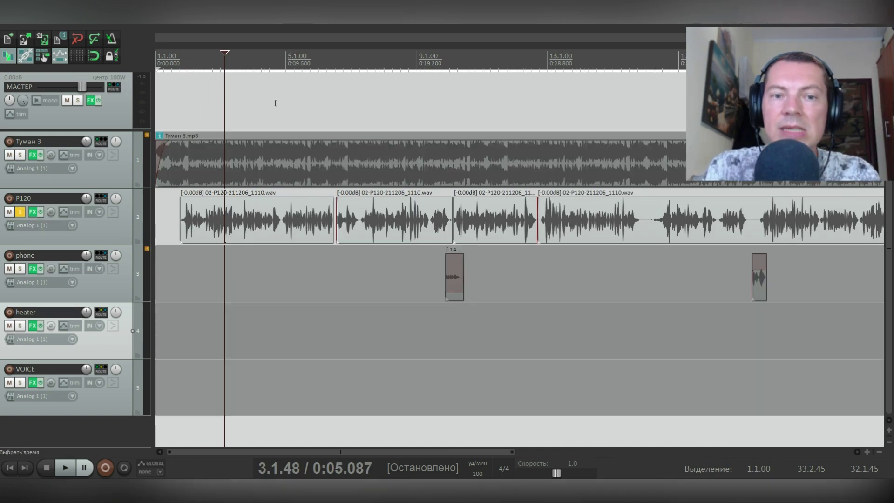
scroll(10, 328, "down", 2)
key("space")
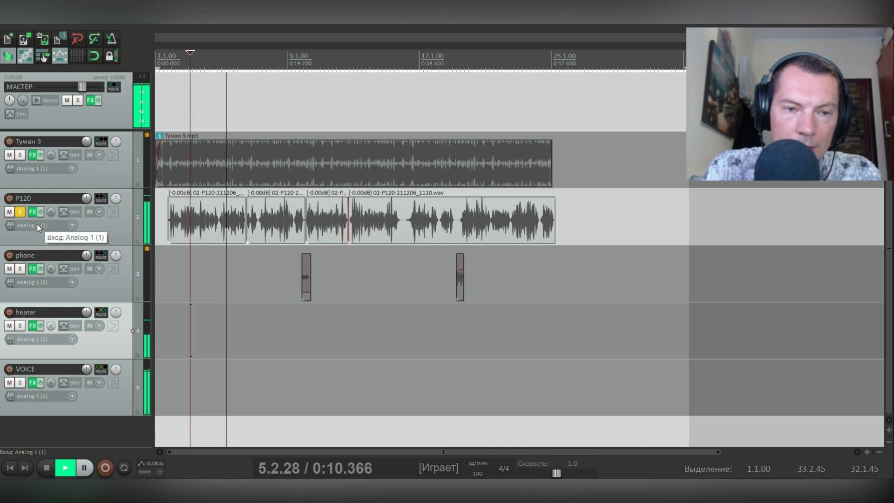
Step: Bypass the effects on the VOICE, phone and heater tracks and replay the soloed vocal without processing
left_click(39, 383)
left_click(32, 269)
left_click(33, 326)
key("space")
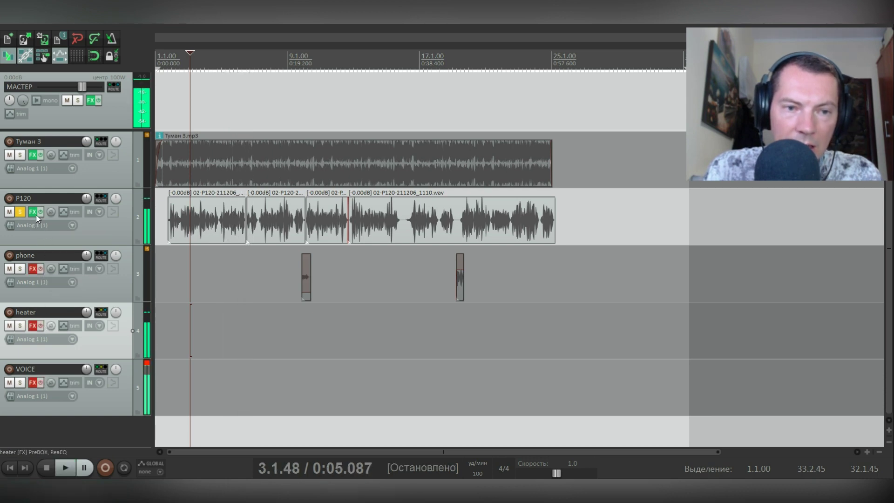
key("space")
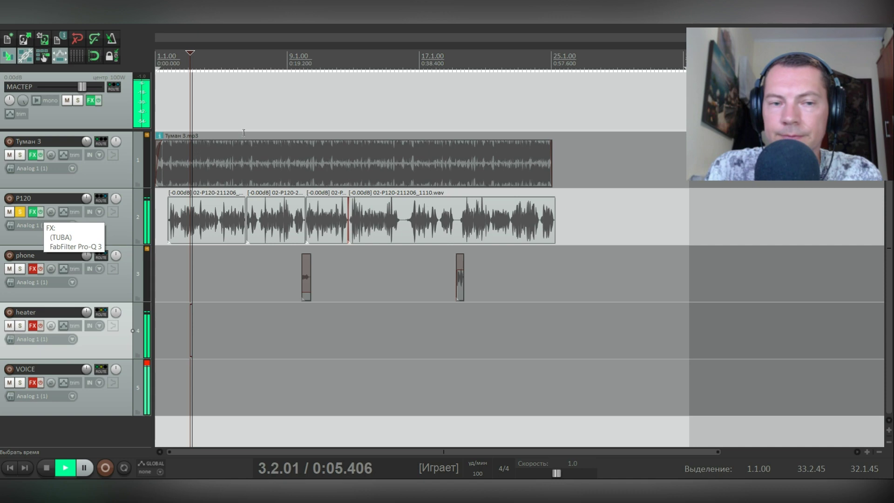
Step: Open the P120 track's effects and examine the raw vocal's spectrum in FabFilter Pro-Q 3 during playback
left_click(34, 214)
left_click_drag(309, 40, 233, 37)
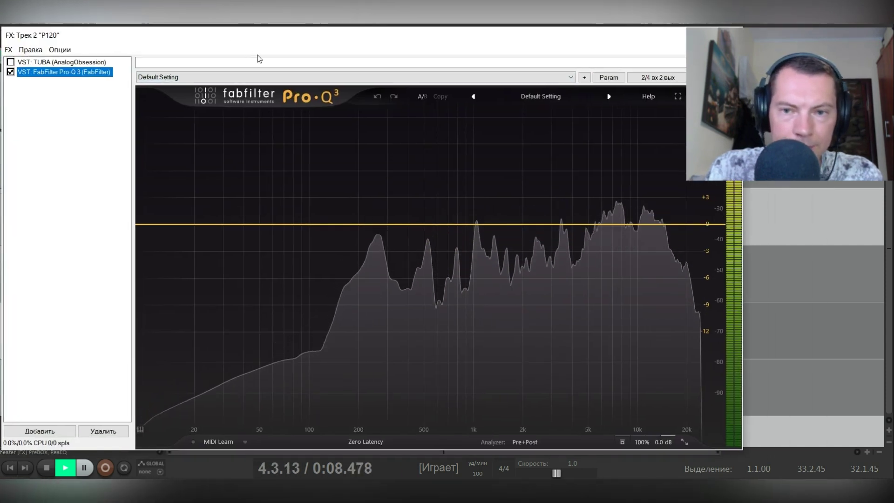
mouse_move(428, 219)
left_mouse_down()
mouse_move(593, 195)
mouse_move(650, 218)
mouse_move(518, 174)
mouse_move(663, 185)
mouse_move(626, 188)
mouse_move(629, 180)
mouse_move(459, 207)
mouse_move(587, 213)
mouse_move(540, 43)
mouse_move(506, 47)
left_mouse_up()
key("space")
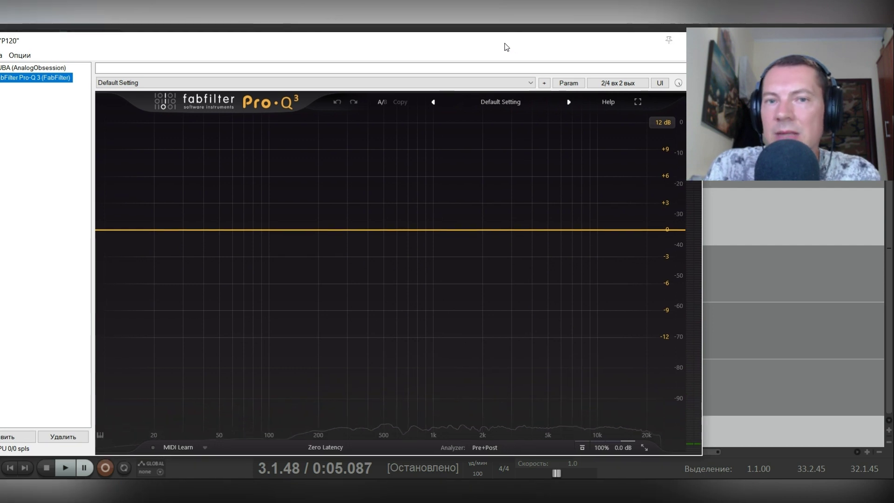
left_click_drag(547, 31, 514, 34)
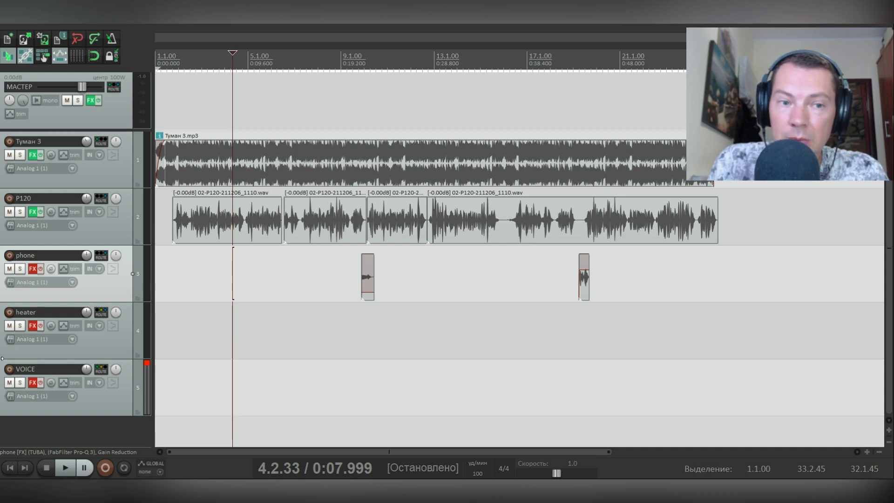
Step: Play the mix from about 0:08, temporarily muting the Туман 3 music track to hear the unprocessed vocal alone
key("space")
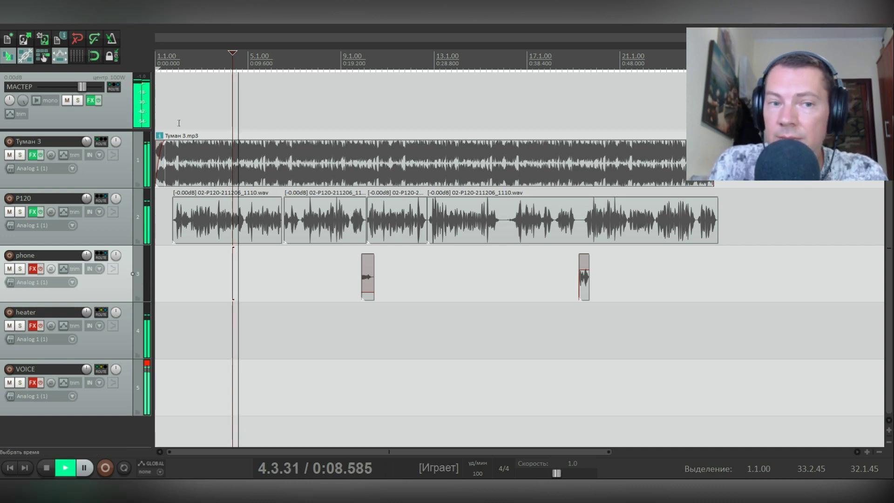
left_click(10, 156)
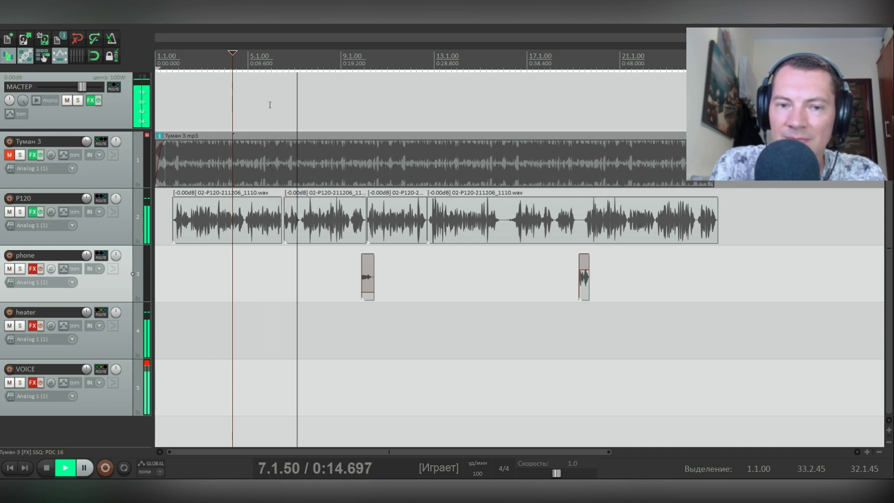
key("space")
left_click(9, 155)
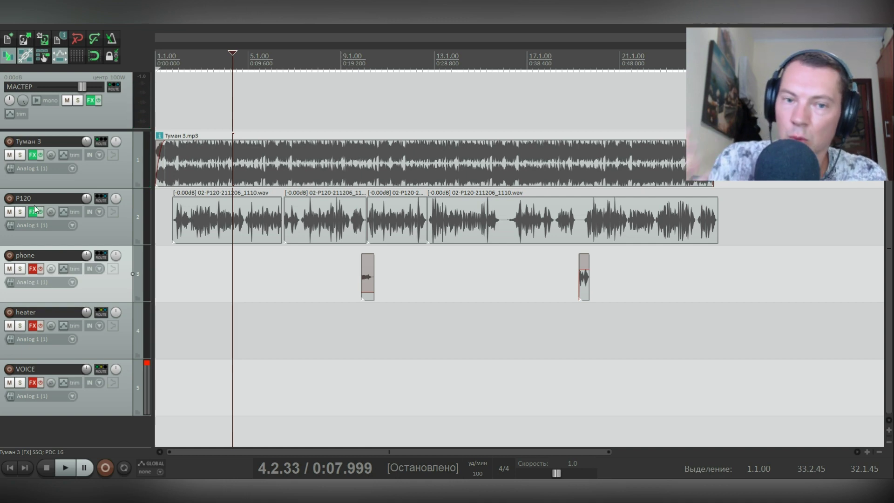
Step: Re-enable the effects on the phone, heater and VOICE tracks
left_click(340, 329)
left_click(40, 268)
left_click(41, 326)
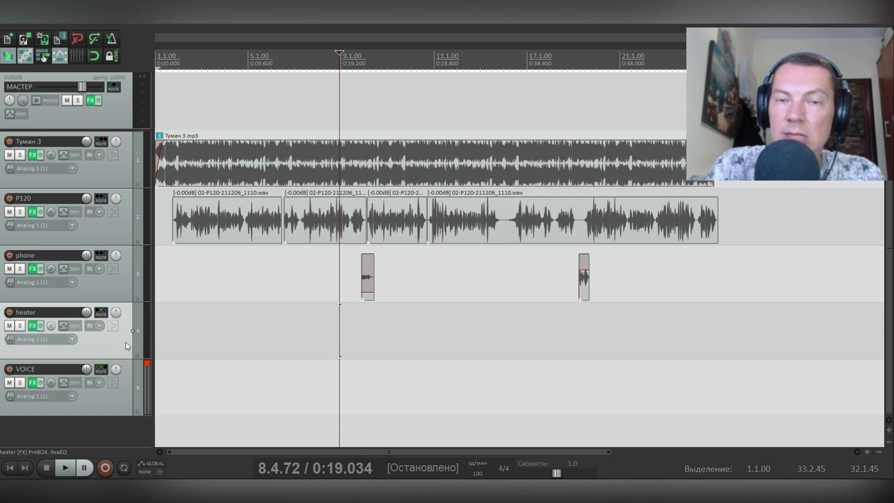
Step: Place the edit cursor at about 0:02 near the vocal's start, solo the heater track and start playback
left_click(214, 298)
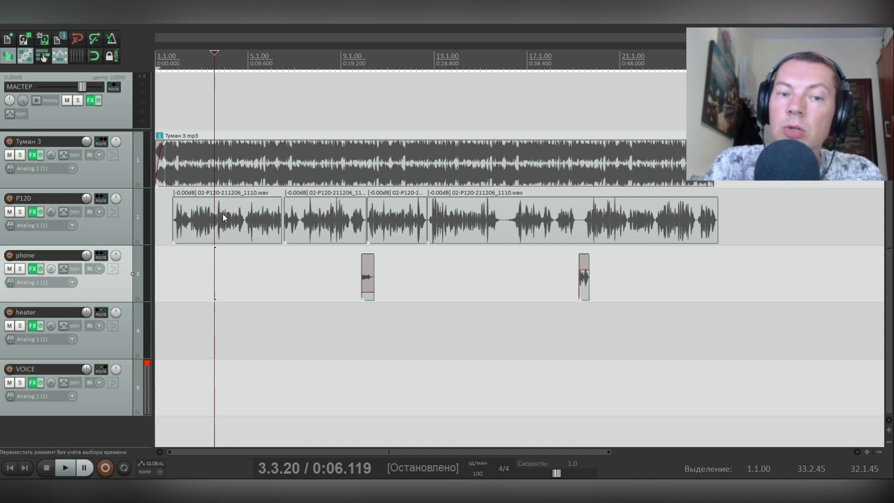
left_click(178, 219)
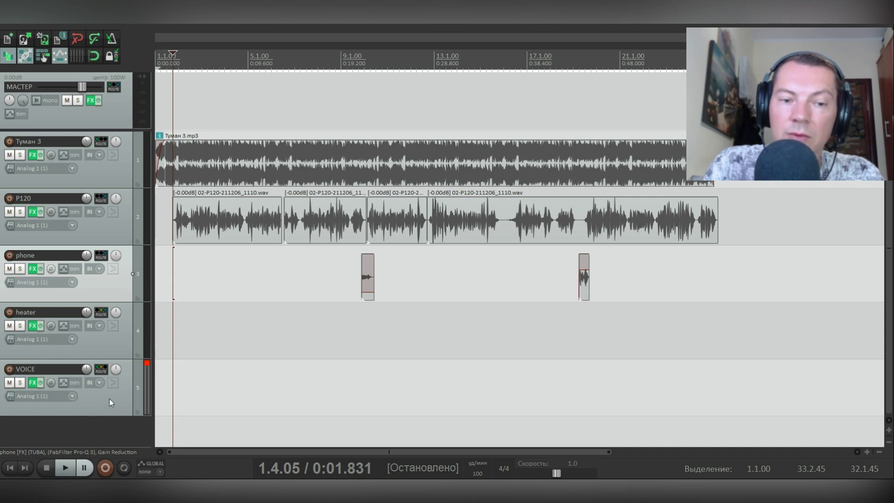
left_click(74, 386)
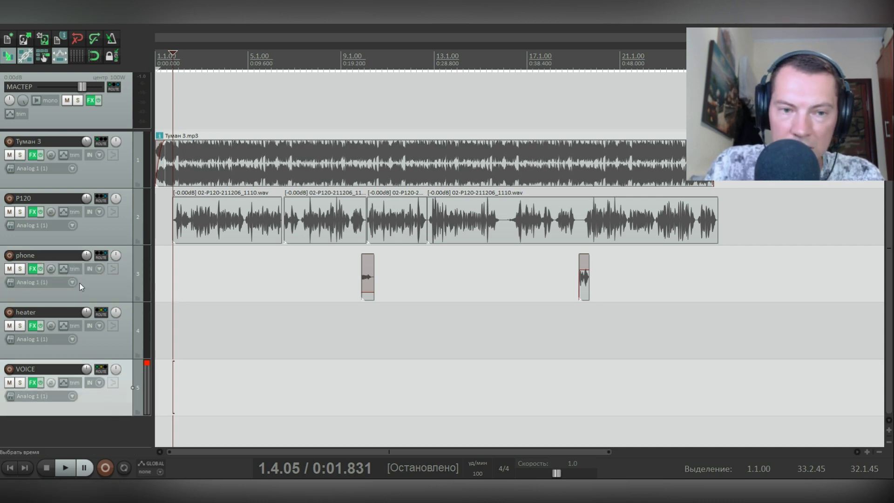
left_click(166, 268)
left_click(175, 272)
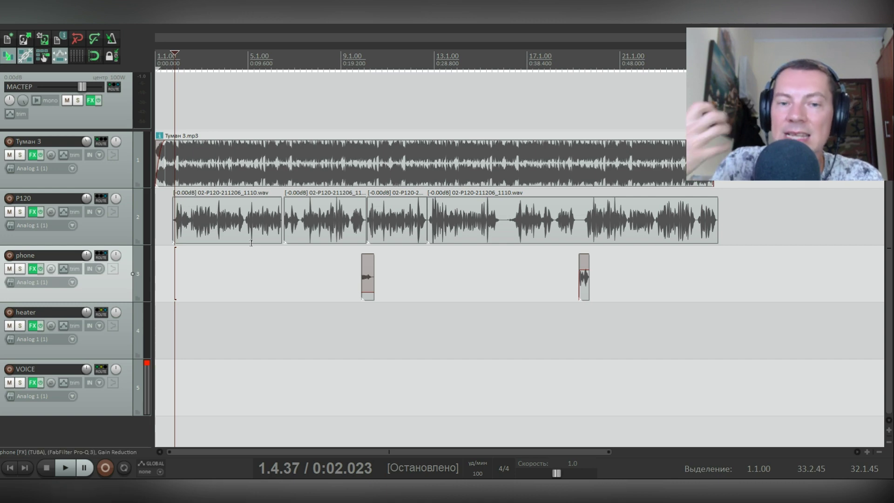
left_click(21, 325)
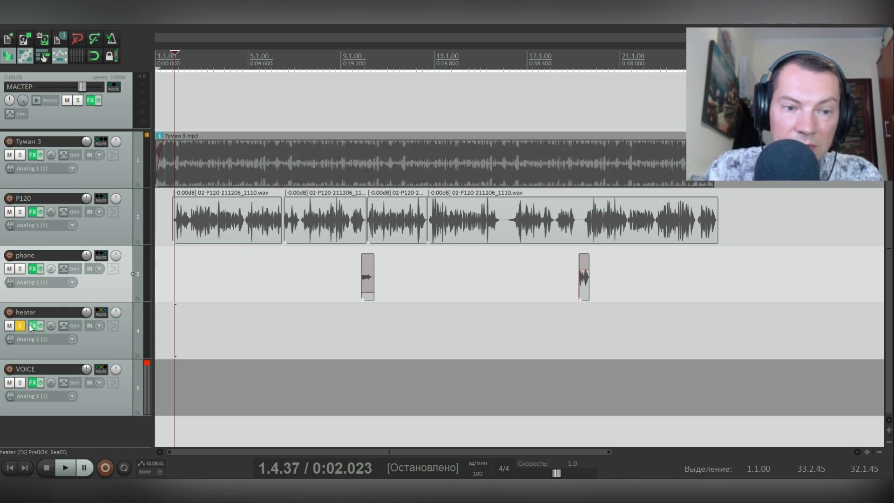
key("space")
Step: Open the heater track's effect chain and examine the ReaEQ and PreBOX plugins while the vocal plays
left_click(33, 325)
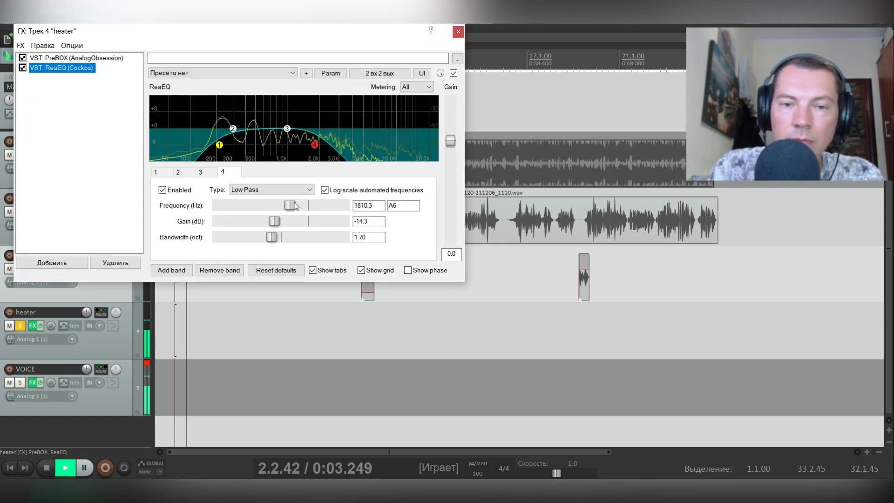
left_click_drag(285, 40, 334, 48)
left_click(133, 69)
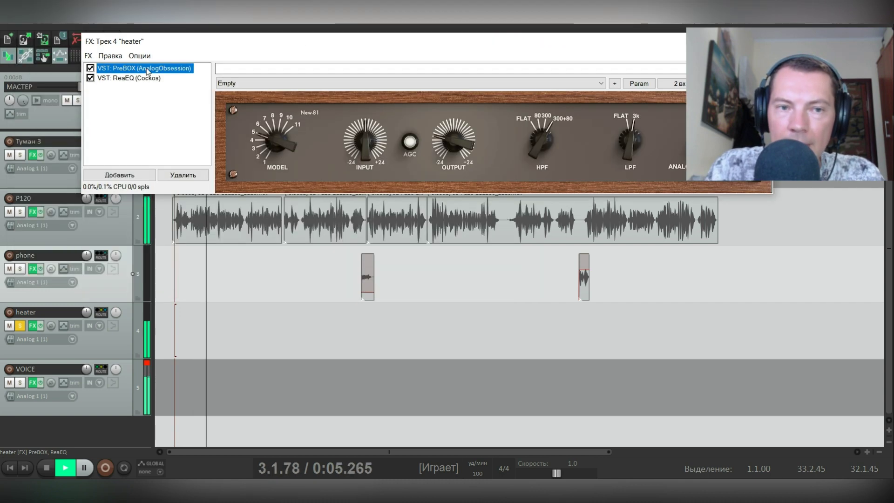
left_click_drag(465, 43, 386, 52)
key("space")
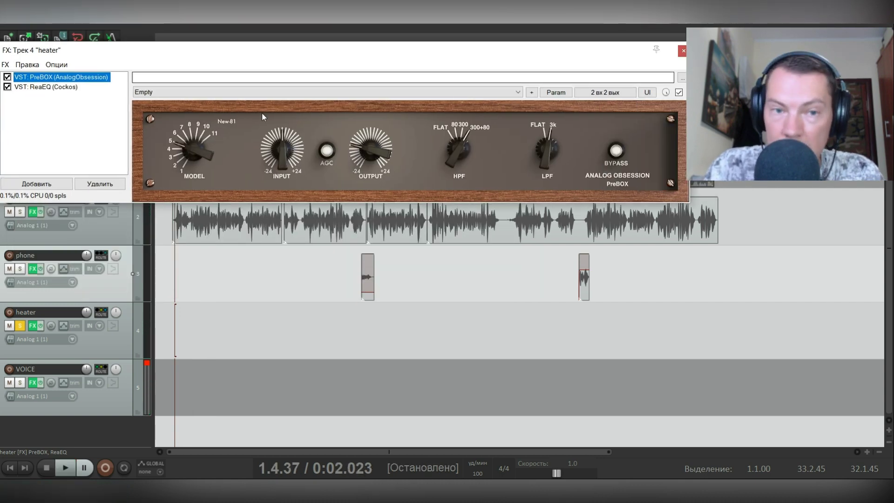
Step: Play the soloed heater track while examining the model and output settings of its PreBOX plugin
left_click(187, 149)
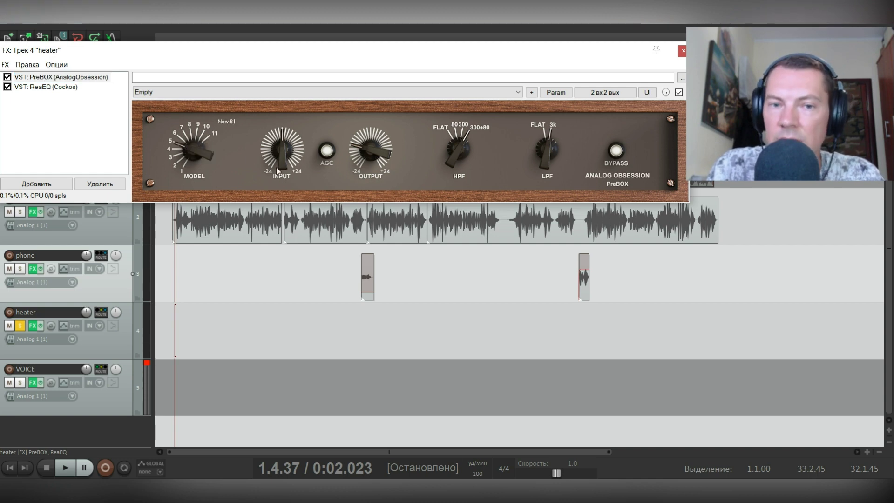
key("space")
left_click(367, 152)
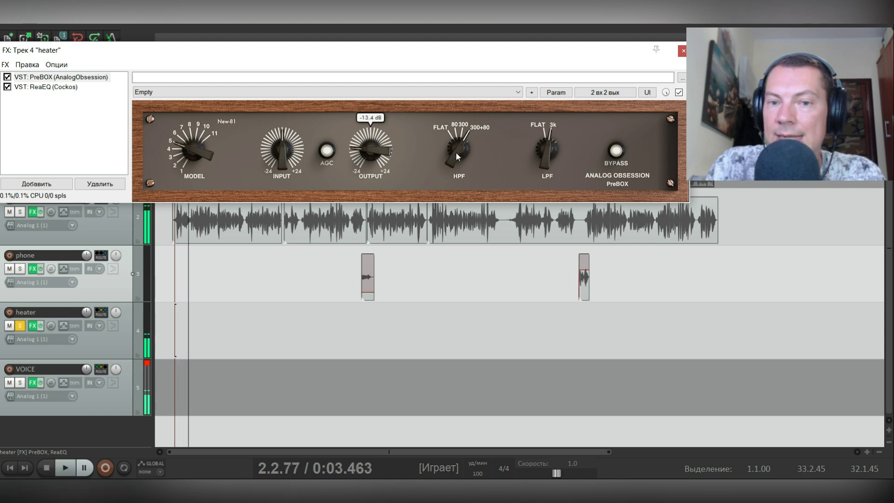
key("space")
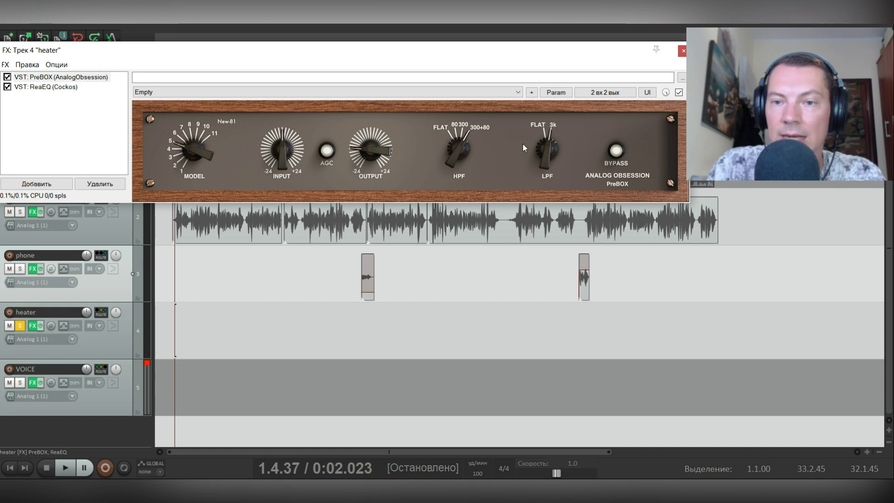
Step: Audition the heater track's ReaEQ with a brief bypass during playback, re-enable it and close the effect chain
left_click(46, 87)
key("space")
left_click(11, 86)
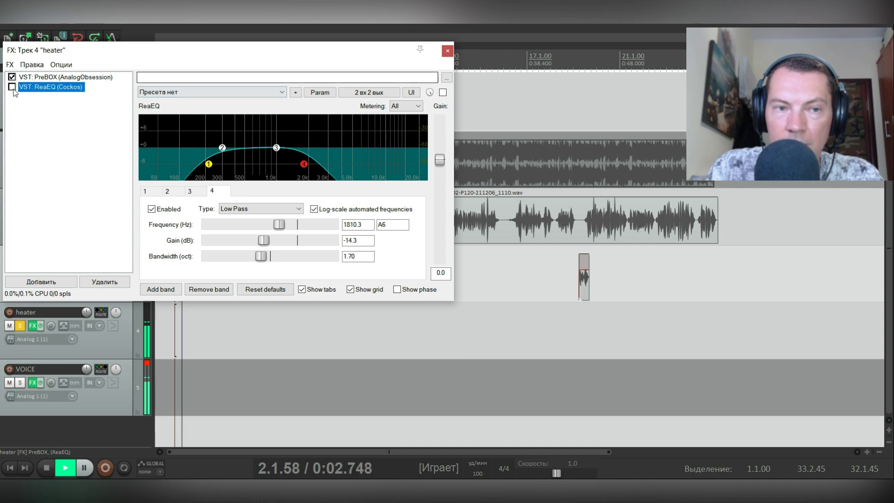
left_click(12, 87)
key("space")
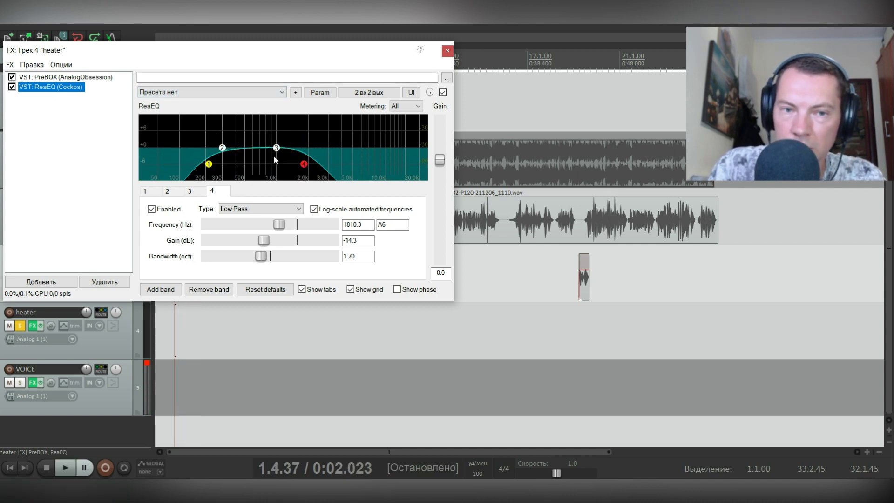
left_click(448, 50)
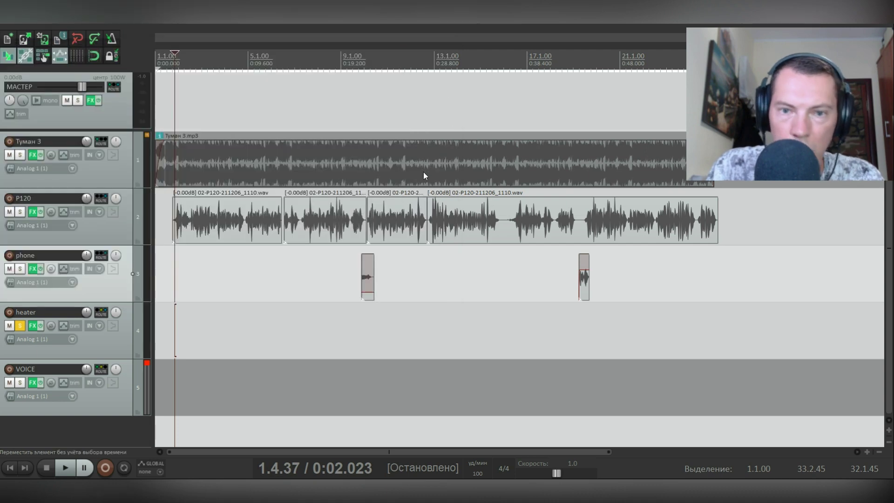
Step: Play the soloed heater track, set its PreBOX output to about -11.7 dB, and close the effect chain
key("space")
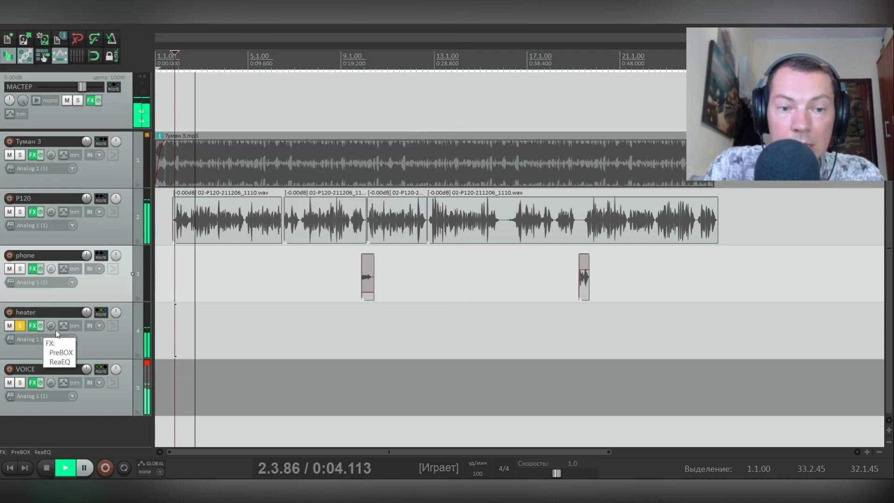
left_click(33, 325)
key("Up")
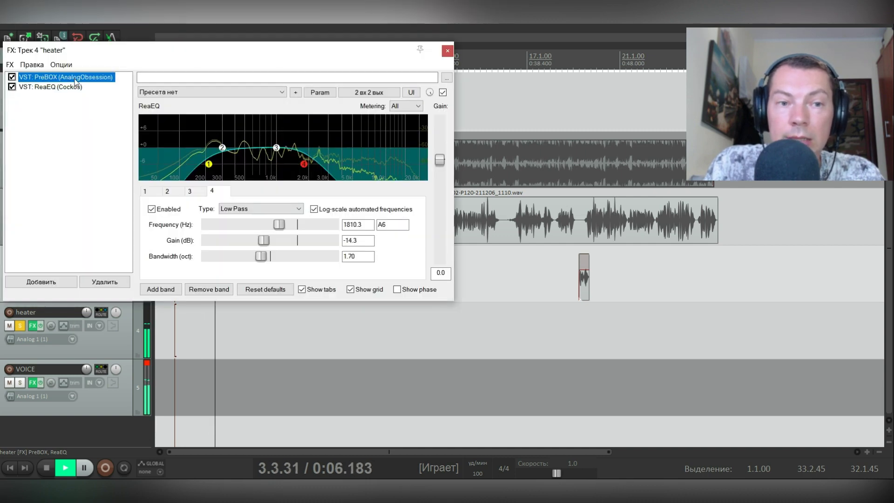
left_click_drag(377, 153, 365, 150)
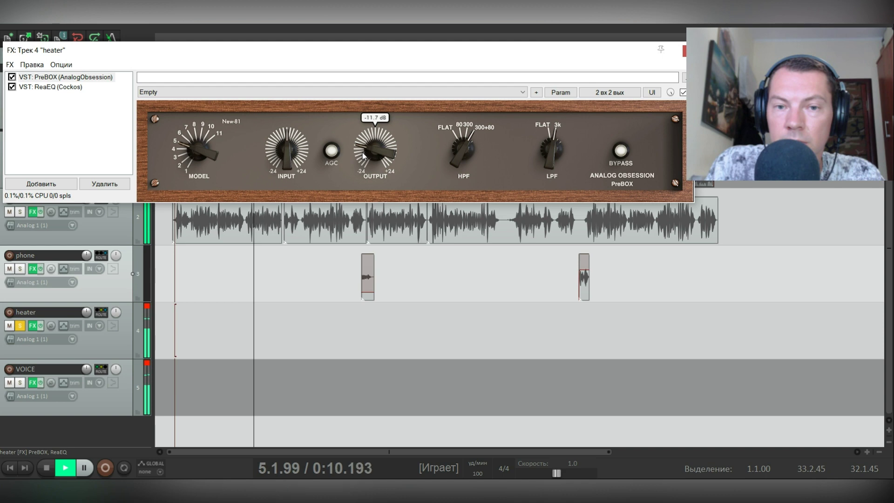
left_click_drag(630, 53, 611, 52)
key("space")
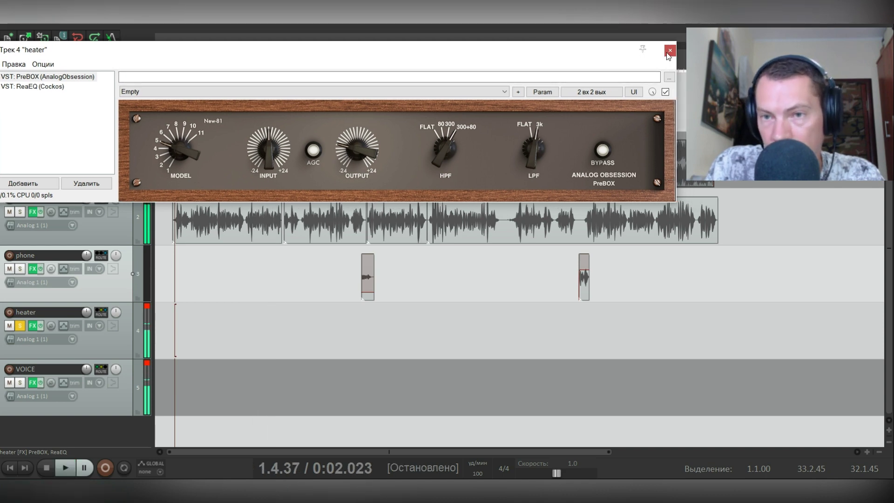
left_click(669, 50)
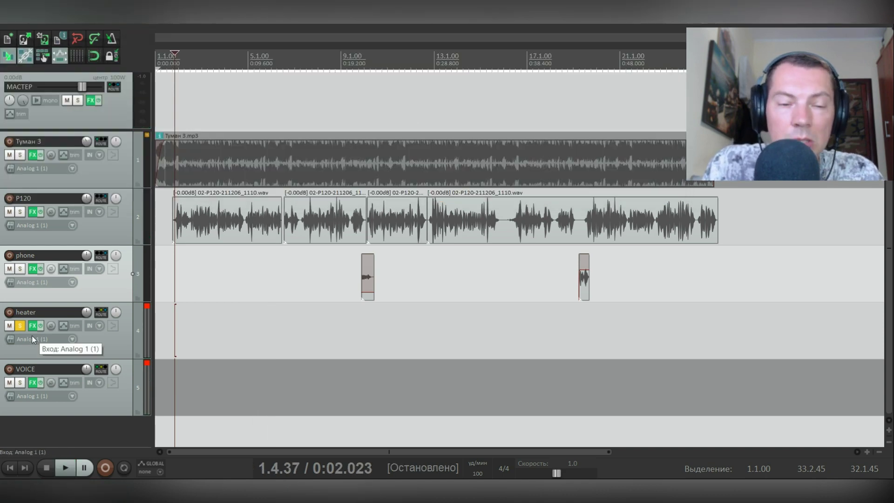
Step: Unsolo the heater track and play the full mix, briefly muting heater to compare the vocal without it
left_click(20, 327)
key("space")
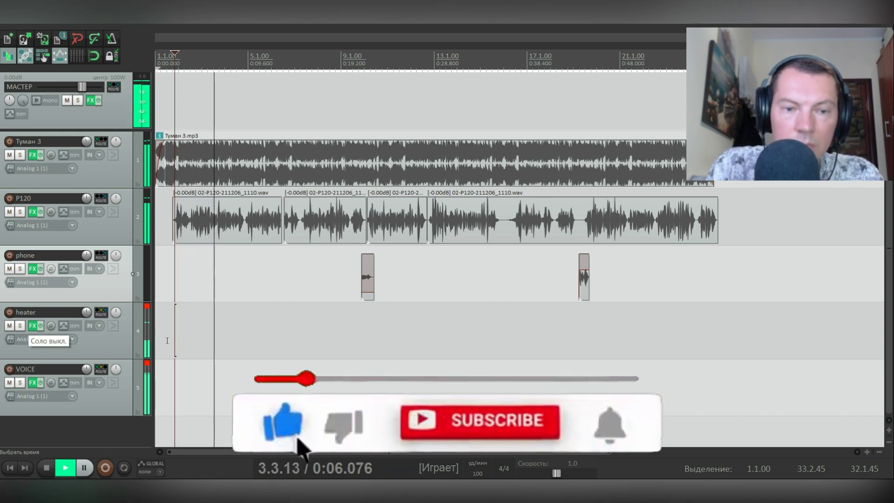
left_click(10, 326)
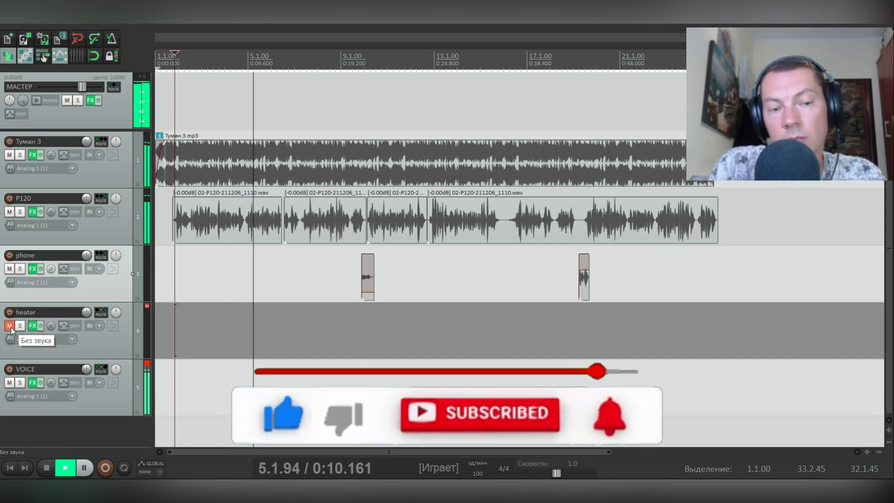
left_click(10, 325)
key("space")
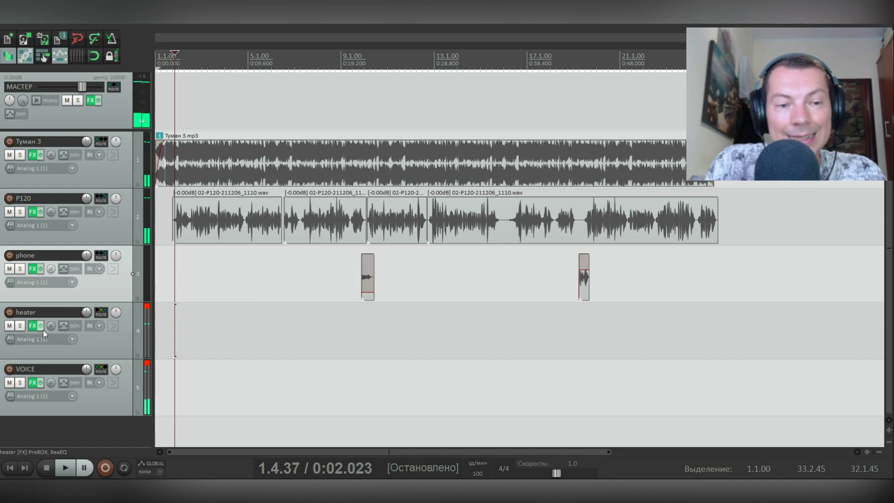
Step: Open the VOICE track's effect chain and examine the threshold, release and mix controls of the LOADES de-esser
left_click(32, 382)
left_click_drag(251, 48, 365, 82)
key("Home")
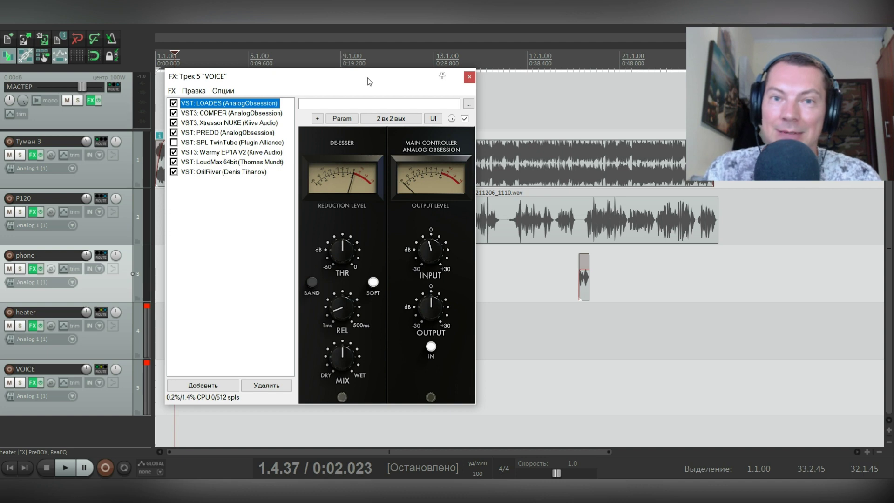
left_click_drag(367, 78, 370, 80)
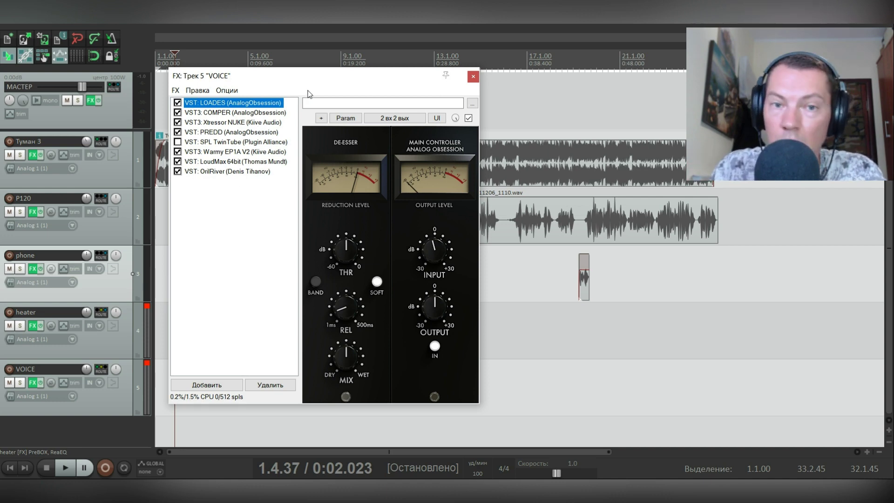
left_click_drag(335, 77, 339, 55)
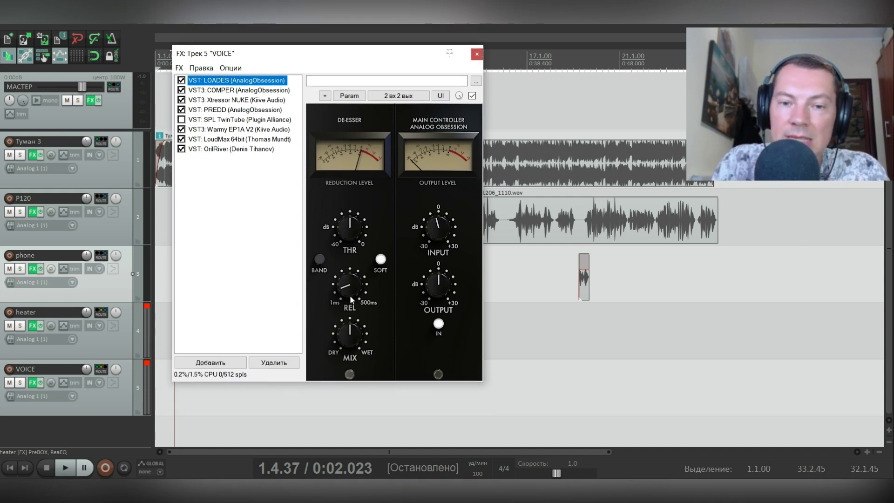
mouse_move(351, 350)
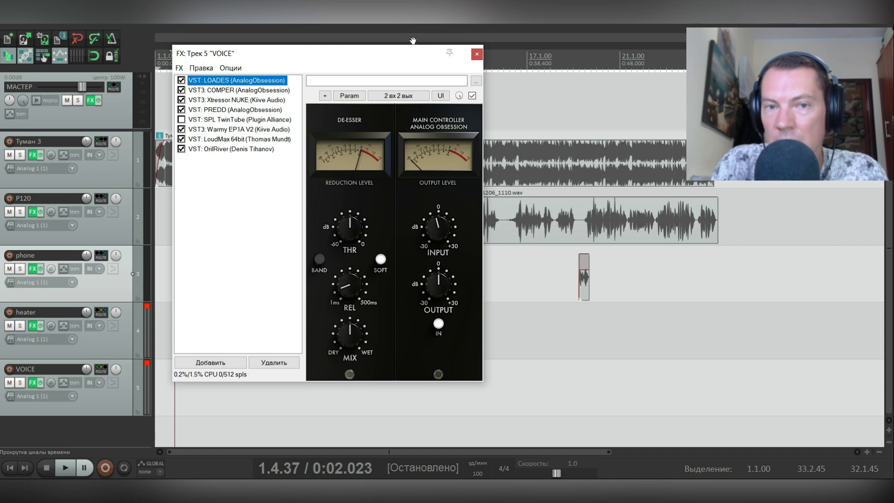
Step: Play the mix from about 0:02 and bypass LOADES on the VOICE track to hear the vocal without de-essing
key("space")
left_click(182, 80)
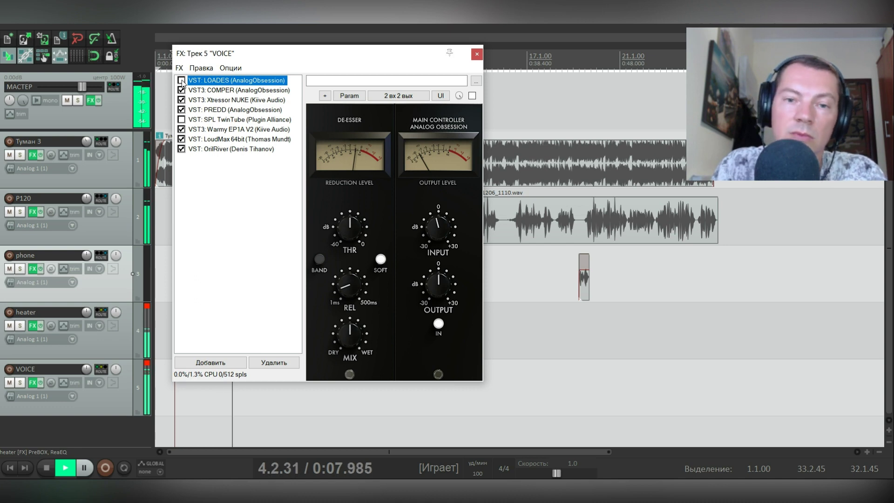
key("space")
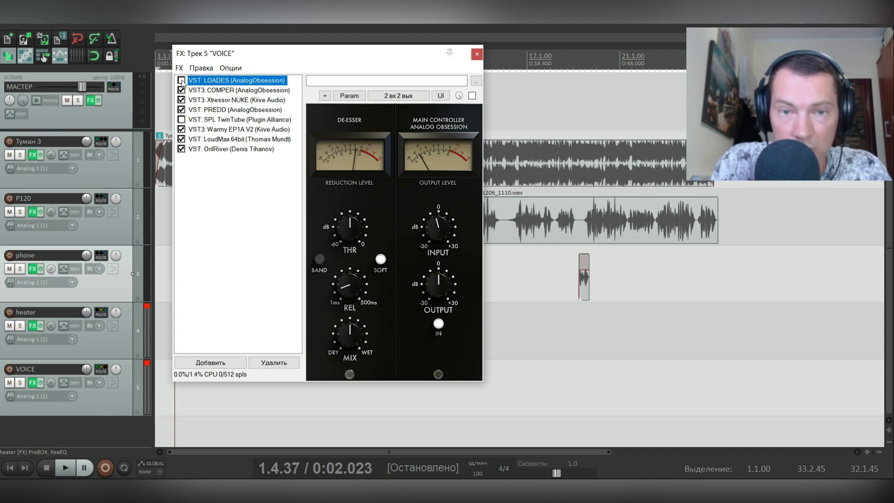
Step: Re-enable LOADES on the VOICE track and adjust its Mix to 28% during playback
key("space")
mouse_move(347, 309)
mouse_move(346, 333)
left_mouse_down()
mouse_move(339, 345)
mouse_move(350, 332)
left_mouse_up()
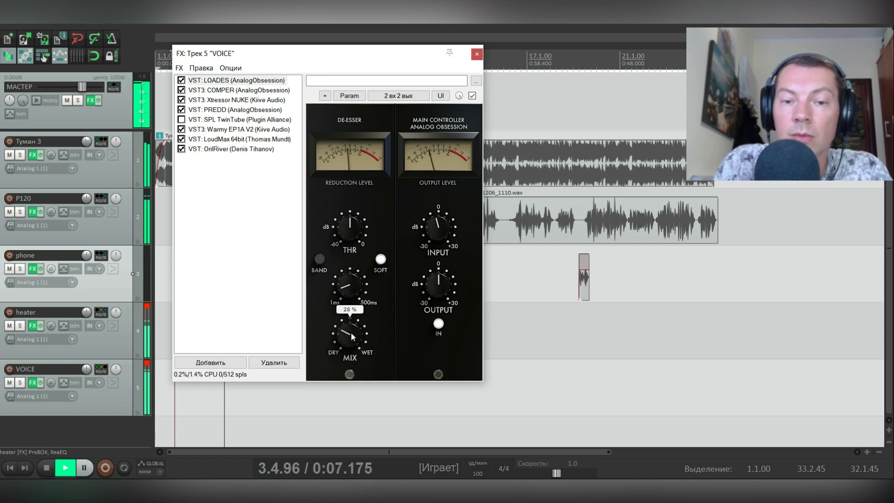
key("space")
mouse_move(360, 289)
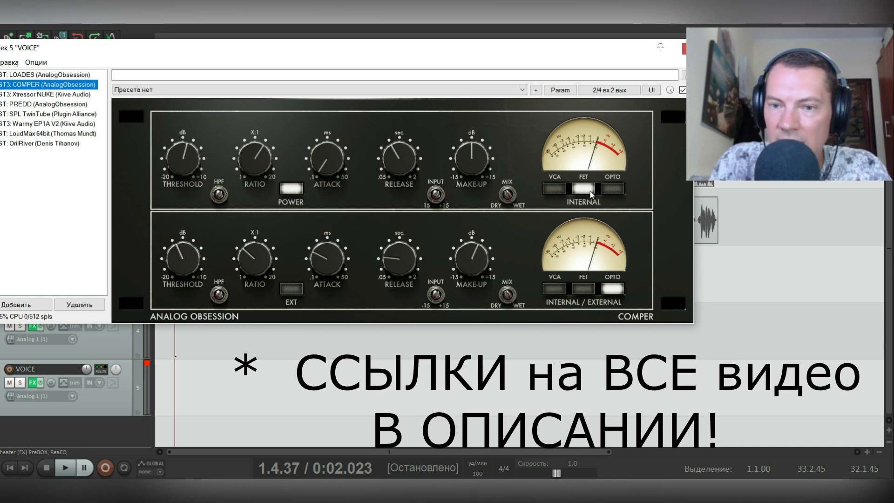
Step: Move the VOICE effect chain clear of the tracks, place the edit cursor at about 0:28.8 and inspect the P120 vocal waveform up close
left_click_drag(445, 55, 484, 311)
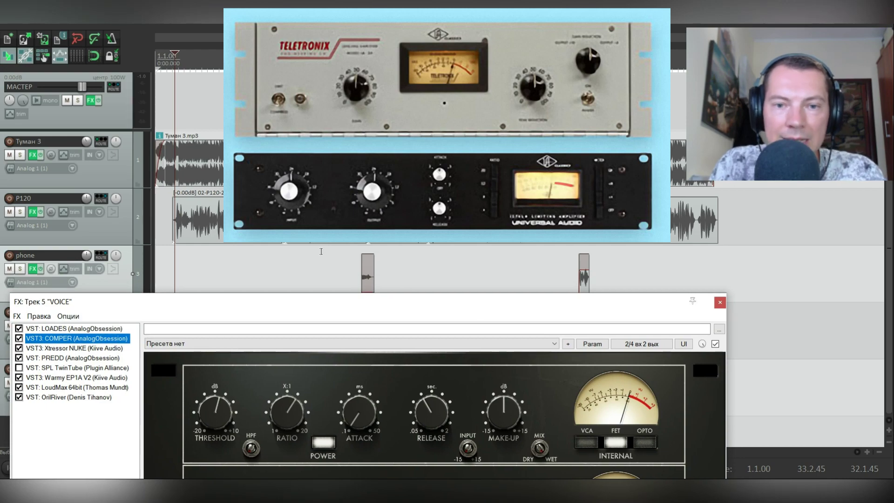
left_click(435, 246)
scroll(523, 215, "up", 10)
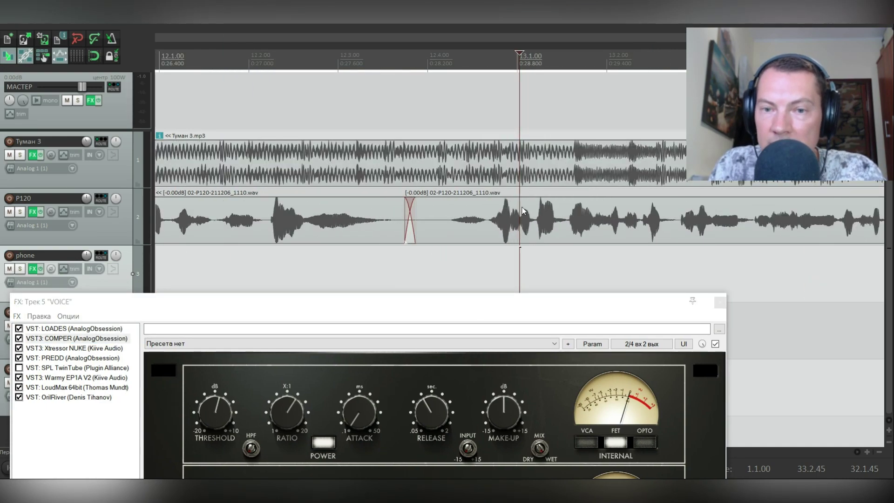
scroll(505, 252, "down", 10)
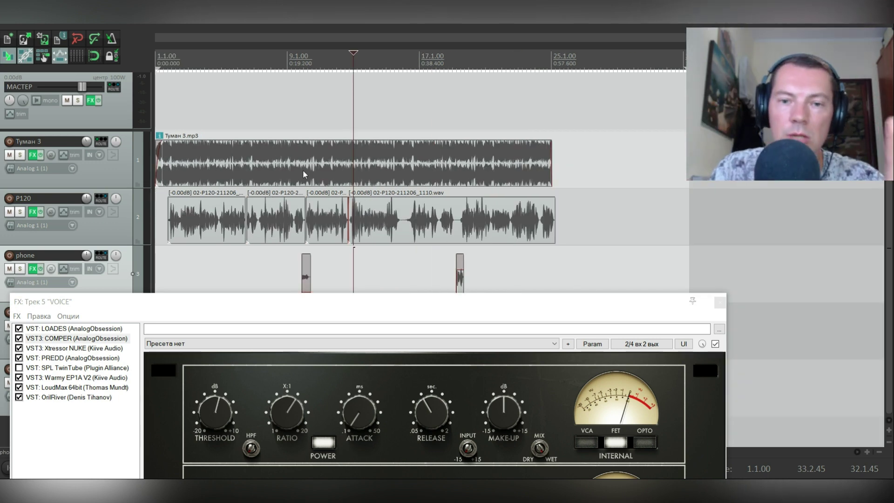
Step: Bring the VOICE effect chain back into full view and examine COMPER's FET and OPTO compressor sections
left_click_drag(385, 306, 370, 115)
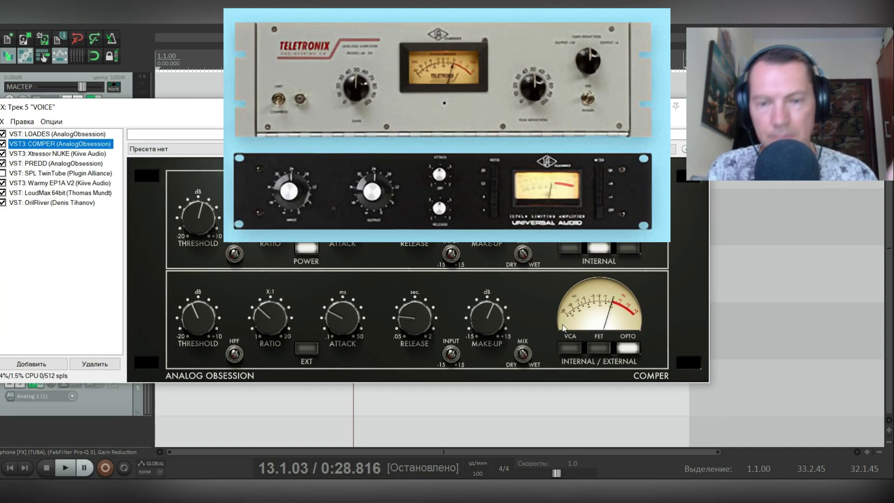
left_click(451, 254)
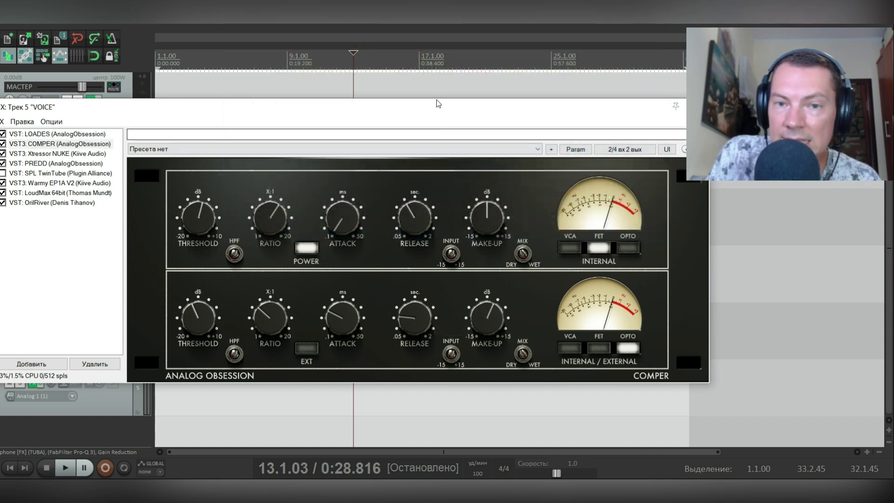
left_click_drag(440, 112, 475, 117)
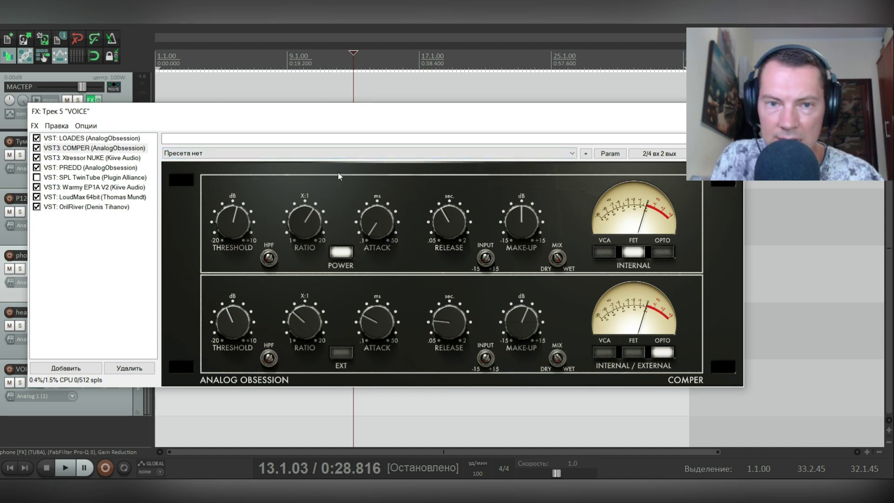
Step: Show Xtressor NUKE in the VOICE chain and examine its gain reduction while playing the mix from about 0:28.8
left_click(92, 159)
left_click_drag(285, 115, 312, 149)
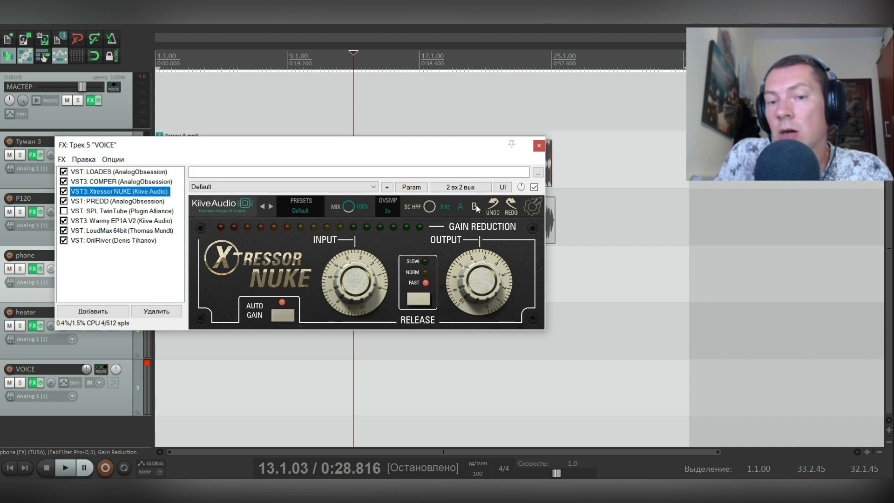
left_click_drag(450, 156, 467, 228)
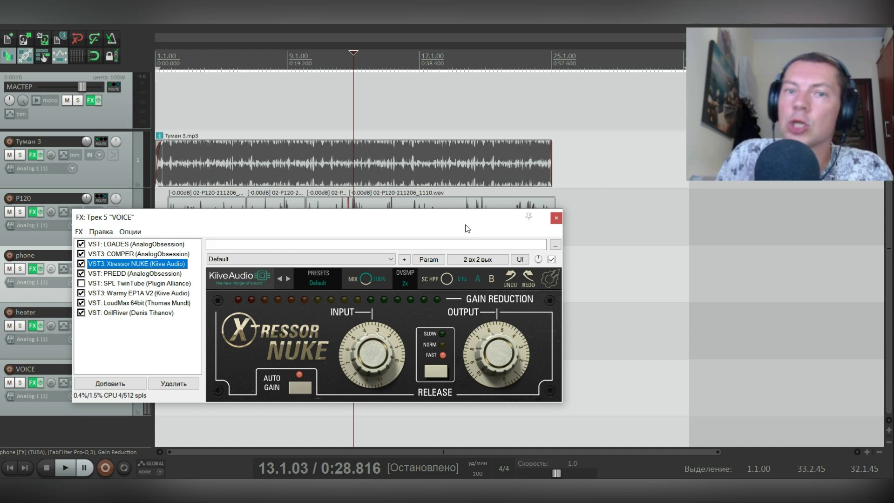
key("space")
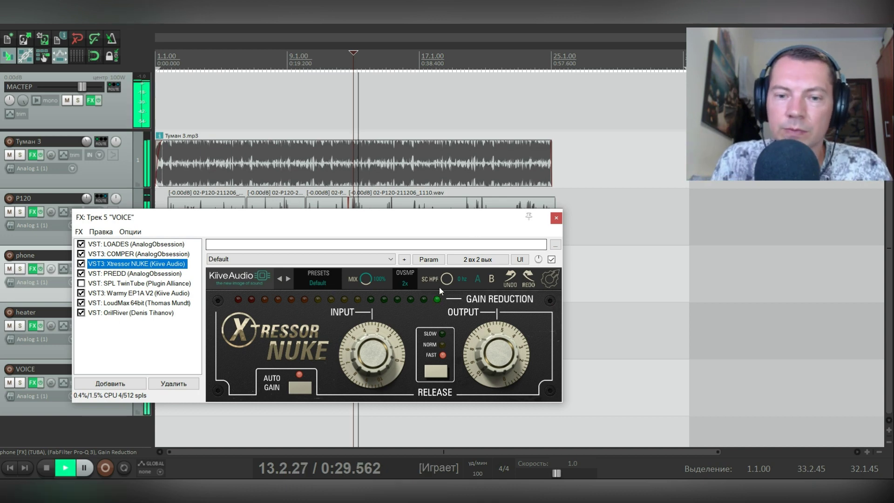
key("space")
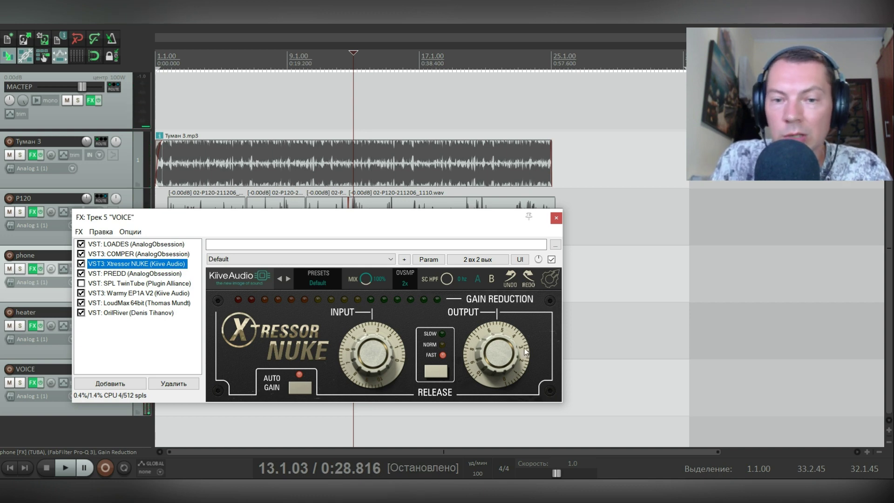
key("space")
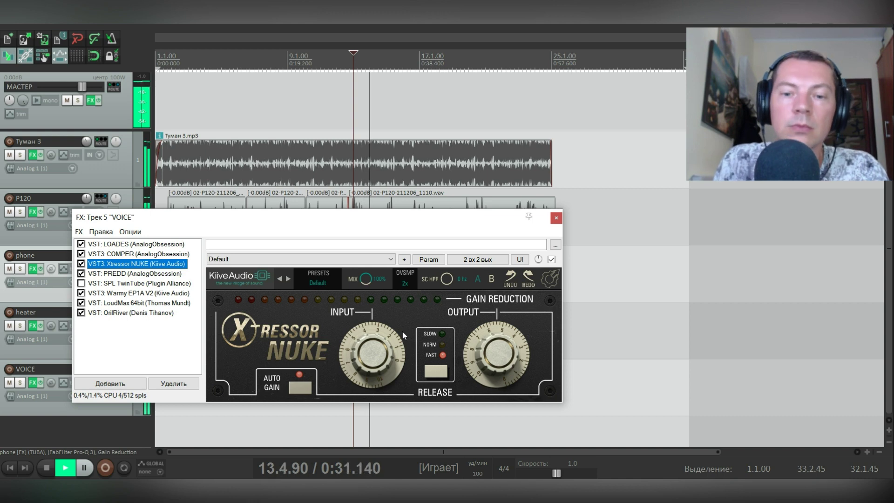
key("space")
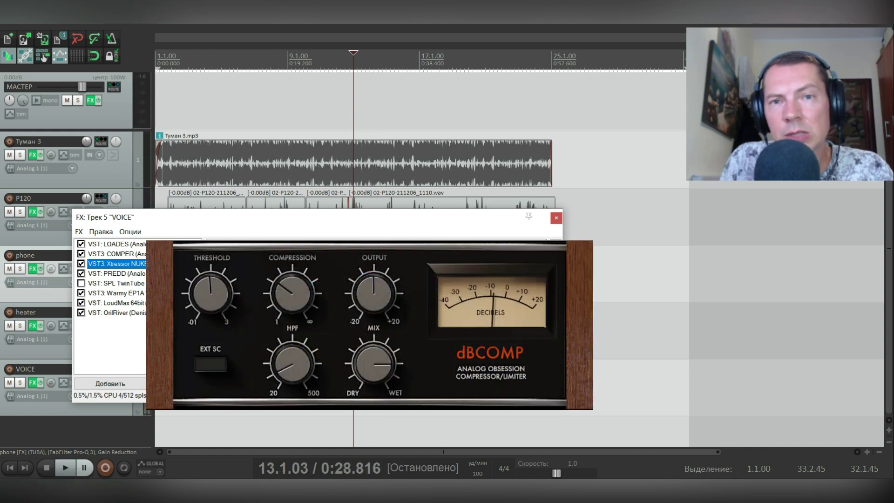
left_click_drag(355, 225, 364, 211)
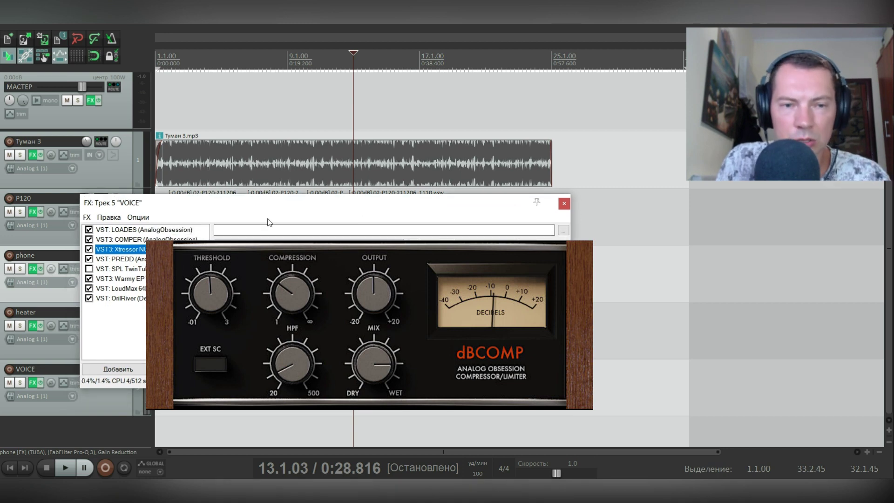
Step: Show PREDD in the VOICE effect chain and examine its input switch, gain and Output controls
key("Down")
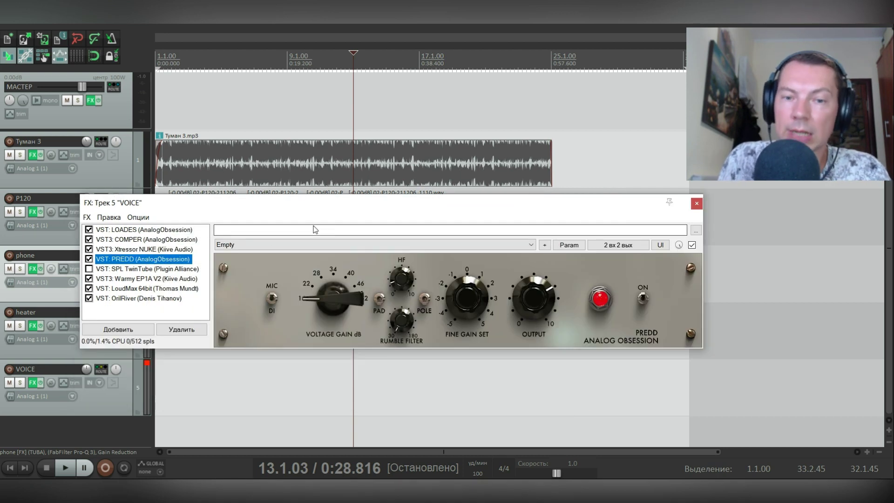
left_click_drag(362, 206, 303, 204)
mouse_move(279, 297)
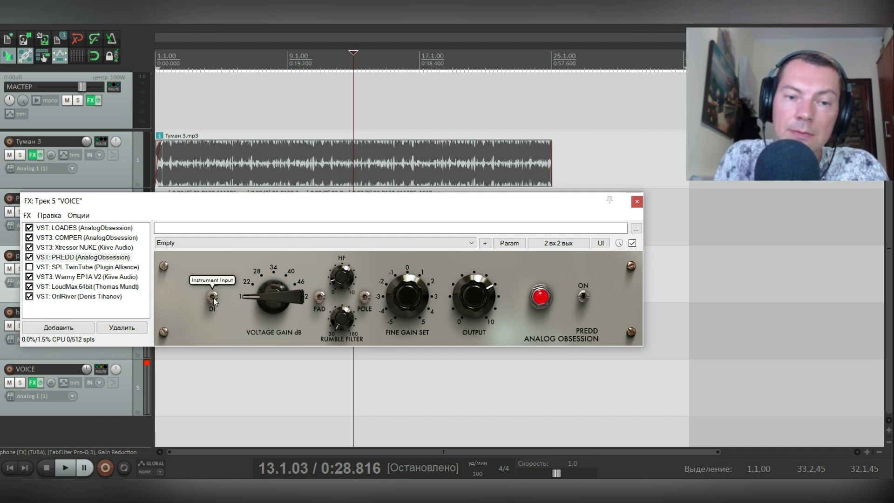
mouse_move(306, 319)
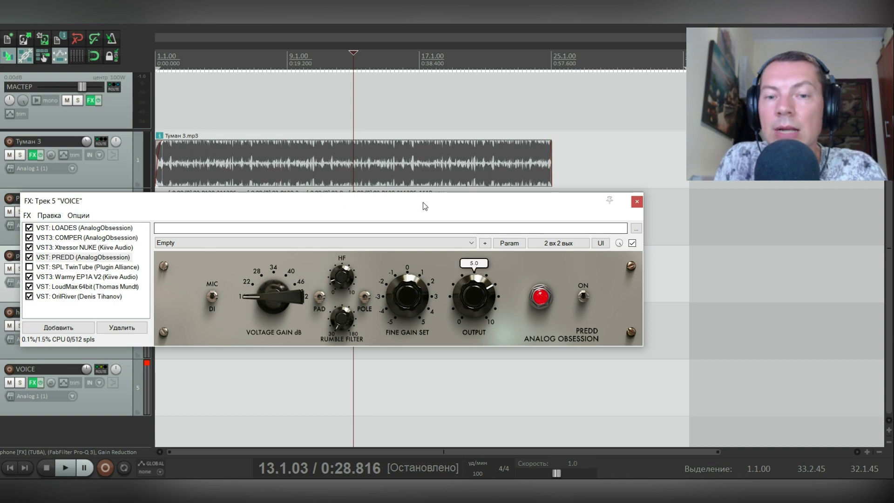
left_click_drag(423, 203, 414, 178)
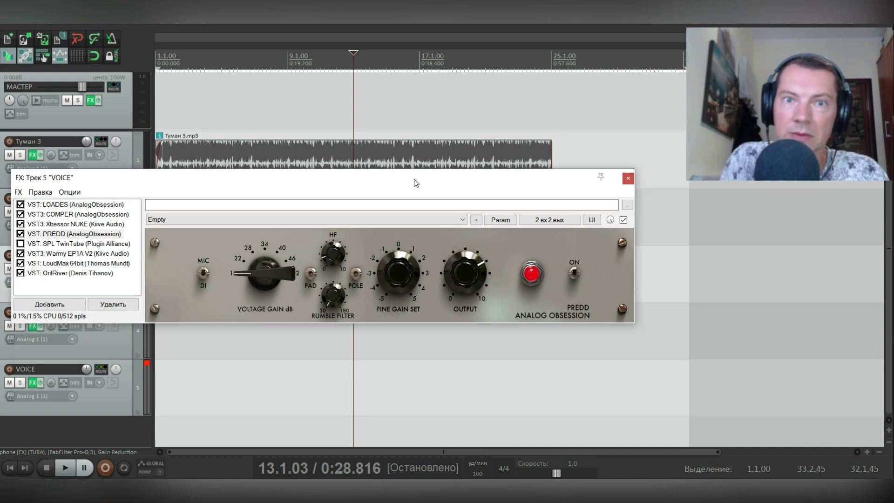
left_click_drag(414, 178, 412, 197)
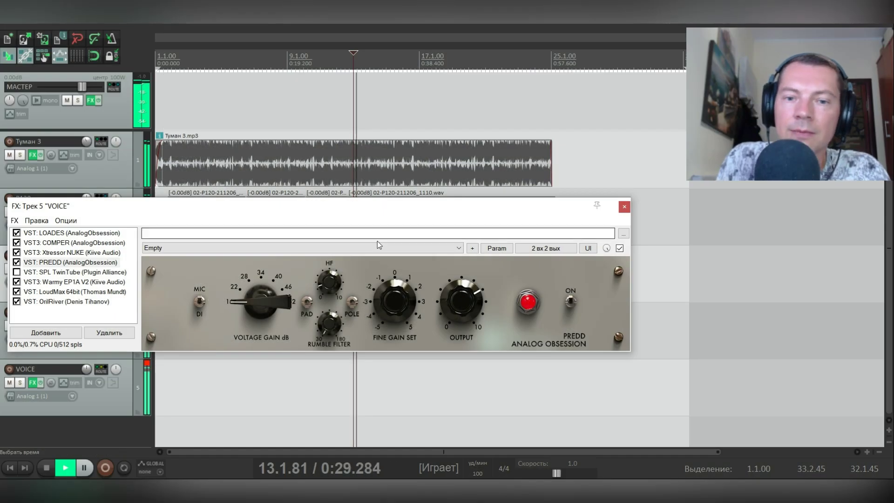
Step: Review PREDD's Fine Gain Set and Output during playback, and raise its HF to 1.8 dB
mouse_move(403, 311)
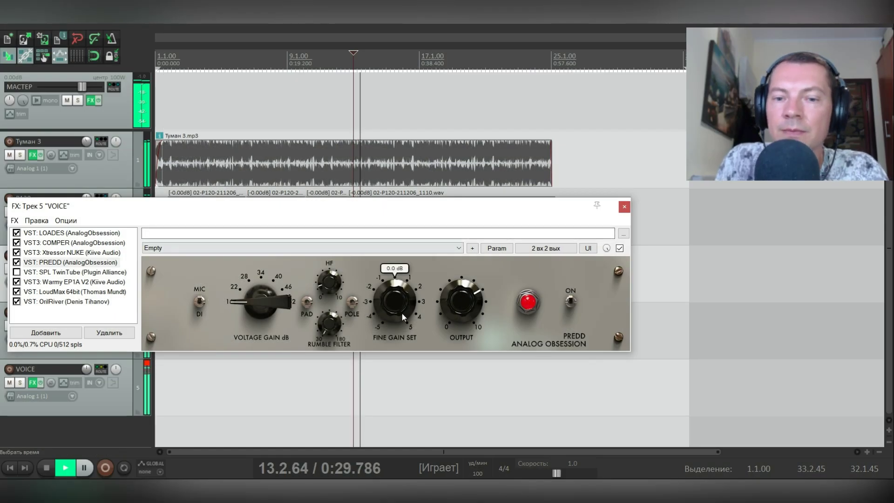
mouse_move(441, 302)
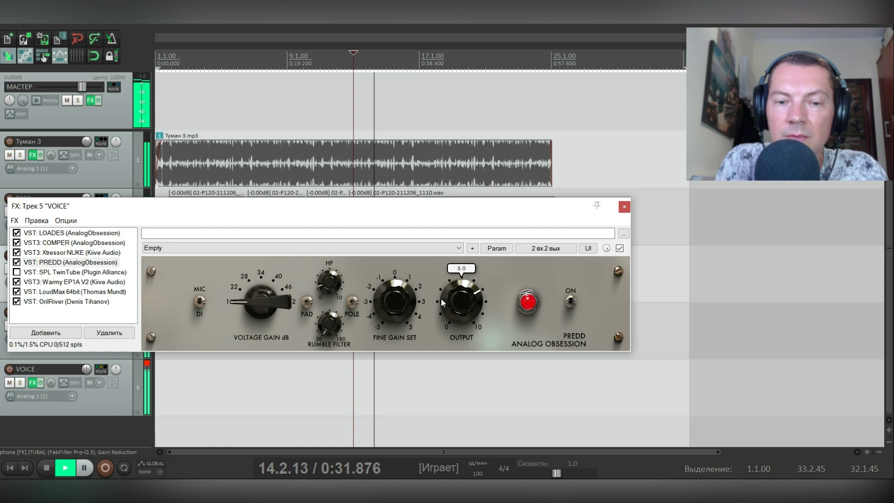
mouse_move(330, 285)
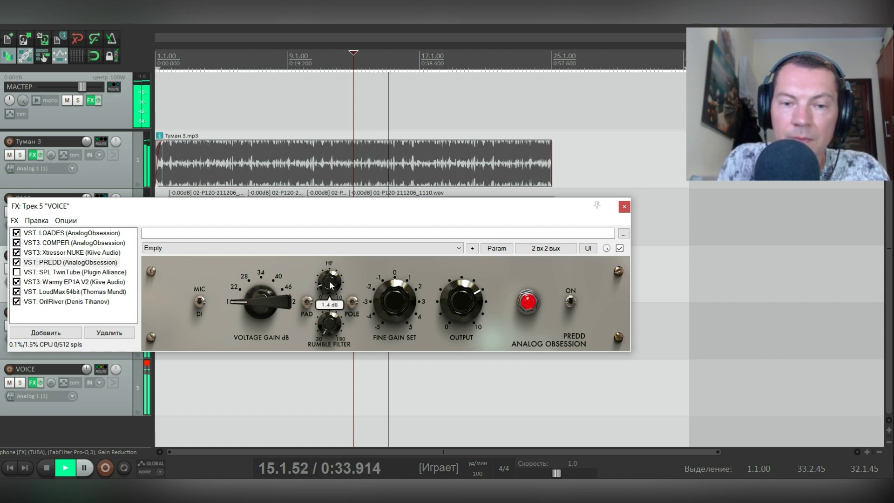
mouse_move(330, 285)
left_mouse_down()
mouse_move(328, 260)
mouse_move(324, 290)
left_mouse_up()
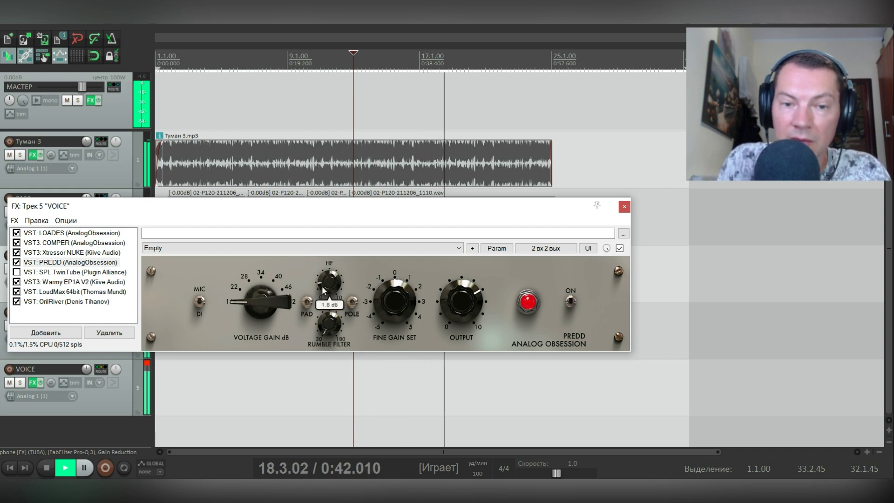
key("space")
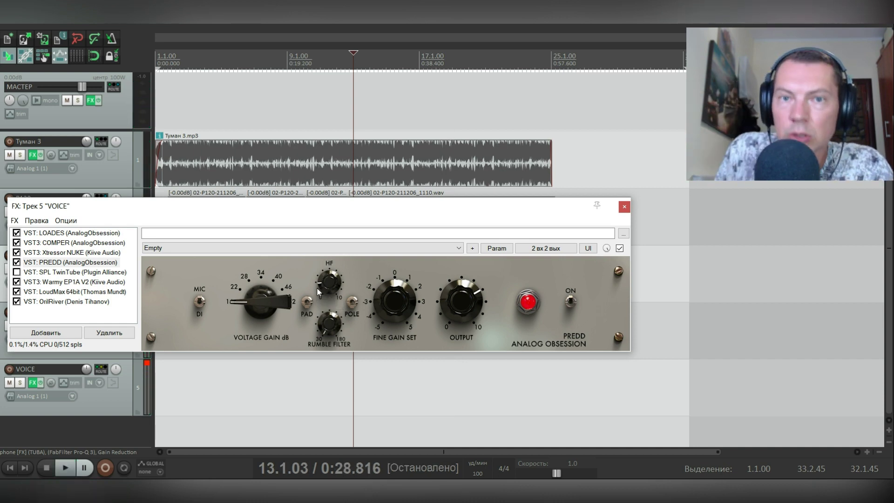
Step: Enable SPL TwinTube on the VOICE track and compare its controls with PREDD's gain and HF settings
left_click(44, 274)
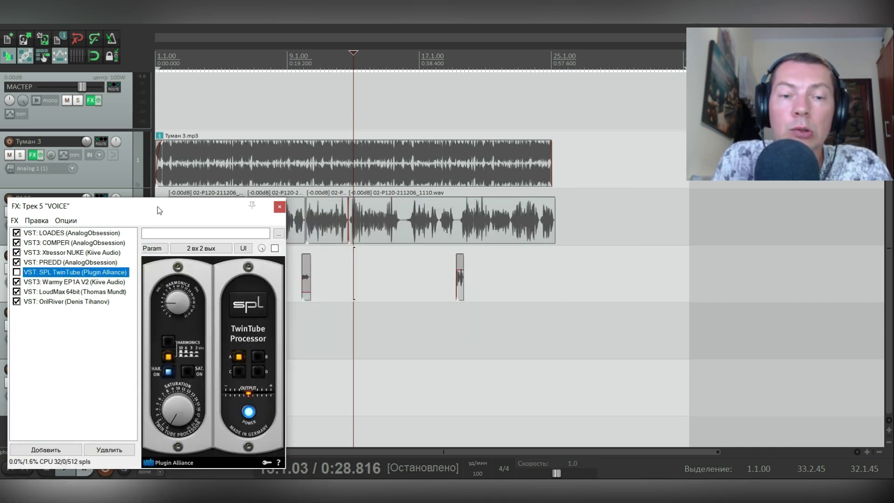
left_click_drag(175, 212, 263, 126)
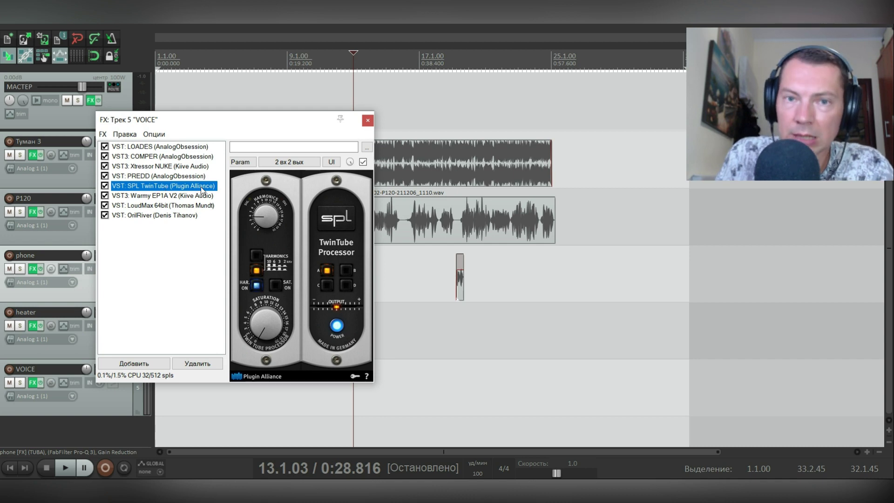
left_click(262, 330)
left_click(148, 176)
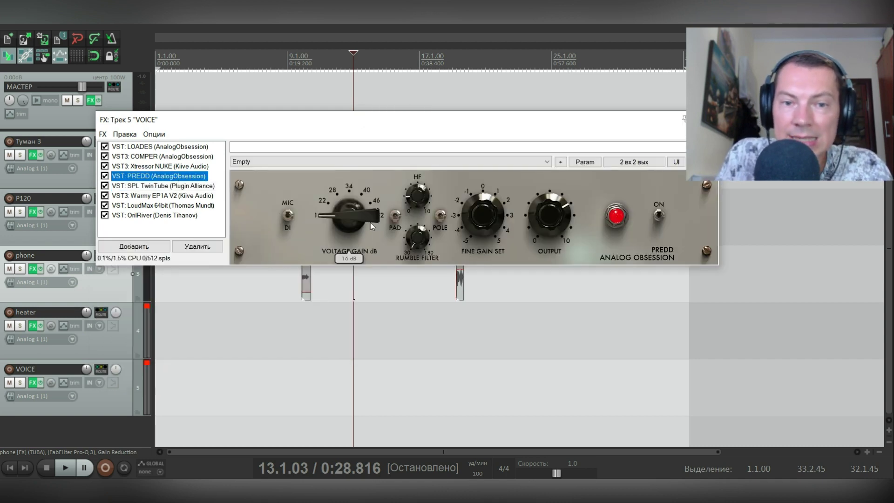
left_click(347, 219)
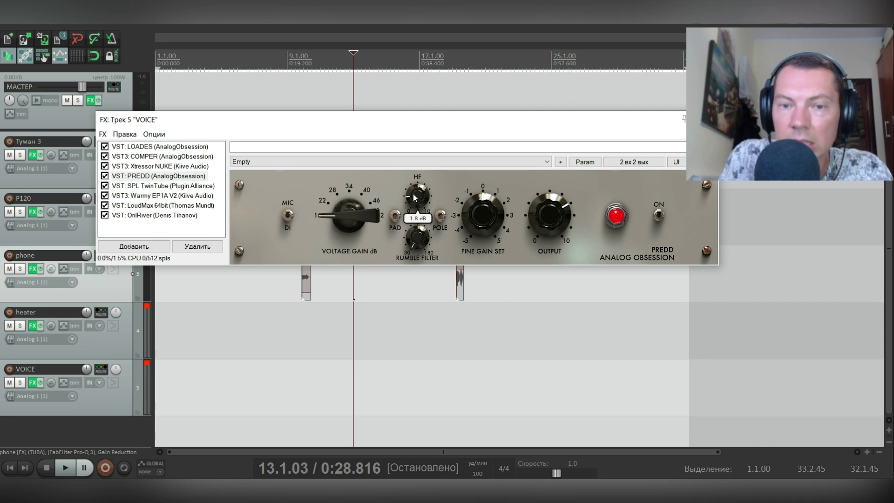
left_click(167, 186)
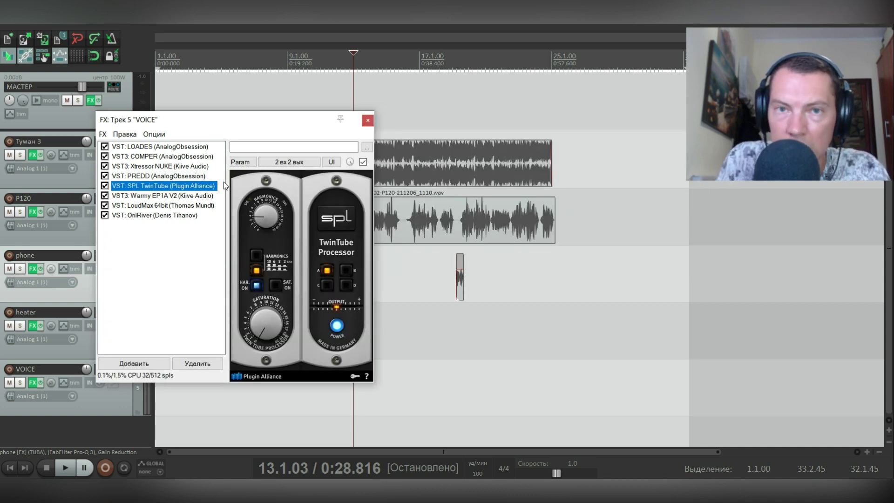
Step: Bypass PREDD and audition SPL TwinTube during playback, raising its Harmonics amount with both harmonics frequency buttons on
left_click(257, 268)
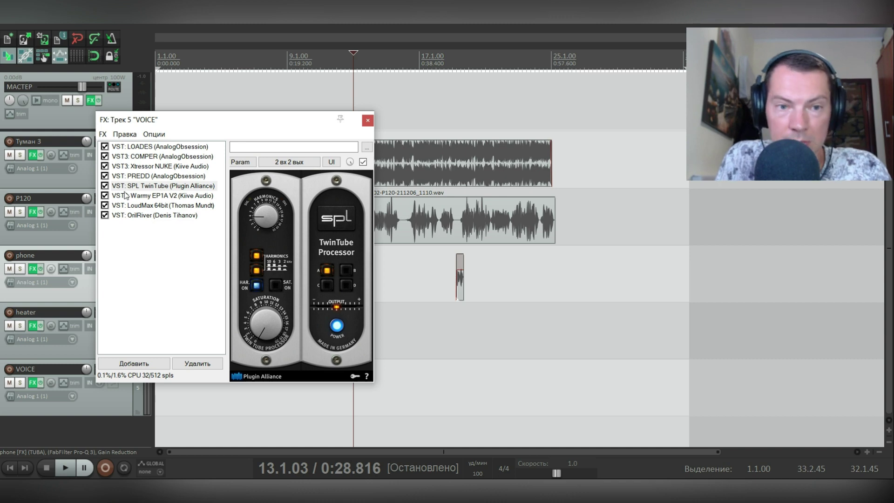
key("space")
left_click(105, 176)
left_click(263, 201)
left_click_drag(263, 201, 264, 224)
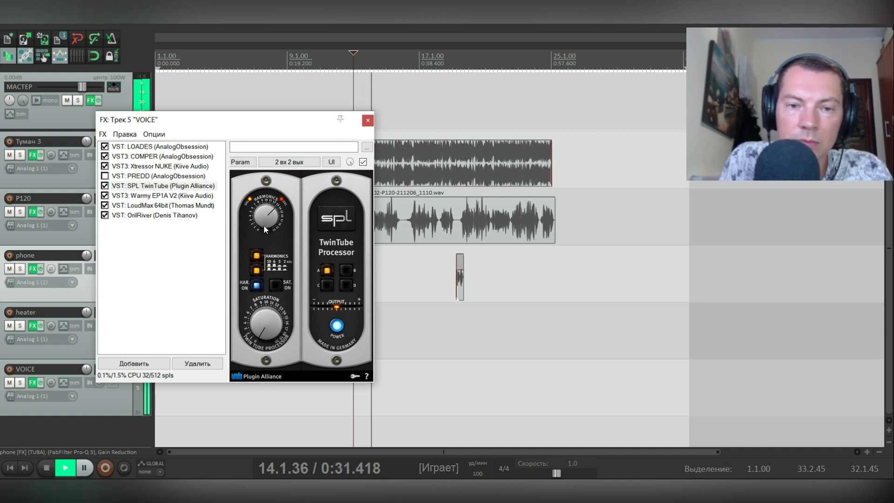
left_click(256, 266)
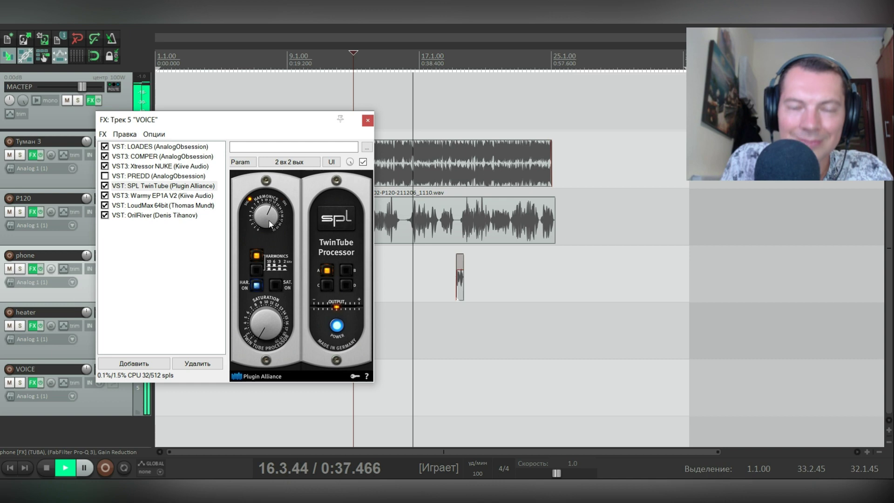
left_click(256, 268)
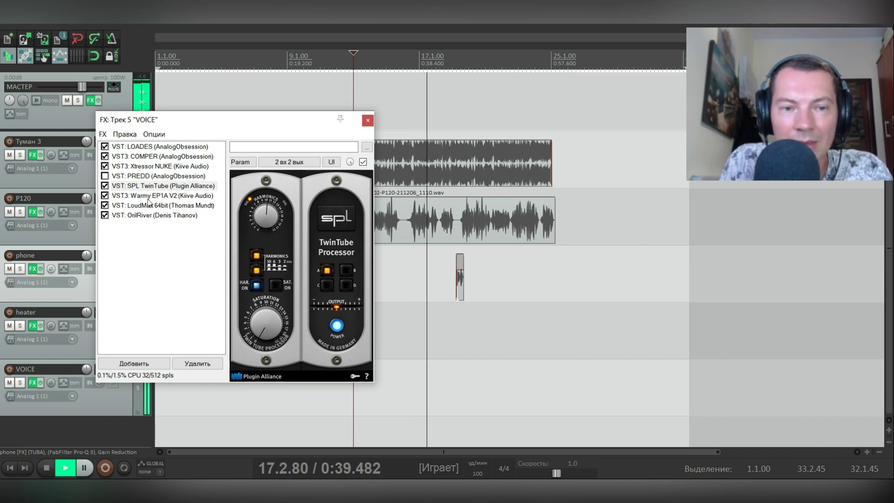
Step: Stop playback, bypass SPL TwinTube and re-enable PREDD in the VOICE chain
key("space")
left_click(105, 185)
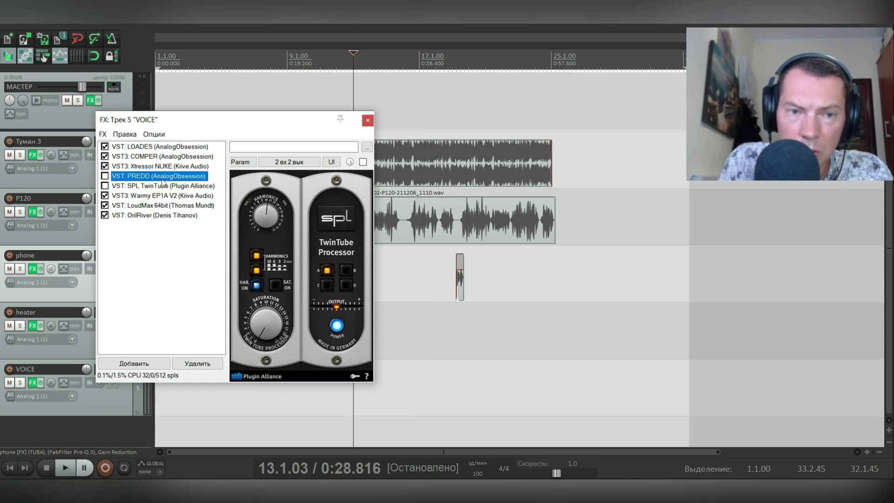
left_click(162, 178)
Step: Show Warmy EP1A V2 in the VOICE chain and examine its high-frequency boost and cut controls while playing from about 0:28.8
left_click(147, 196)
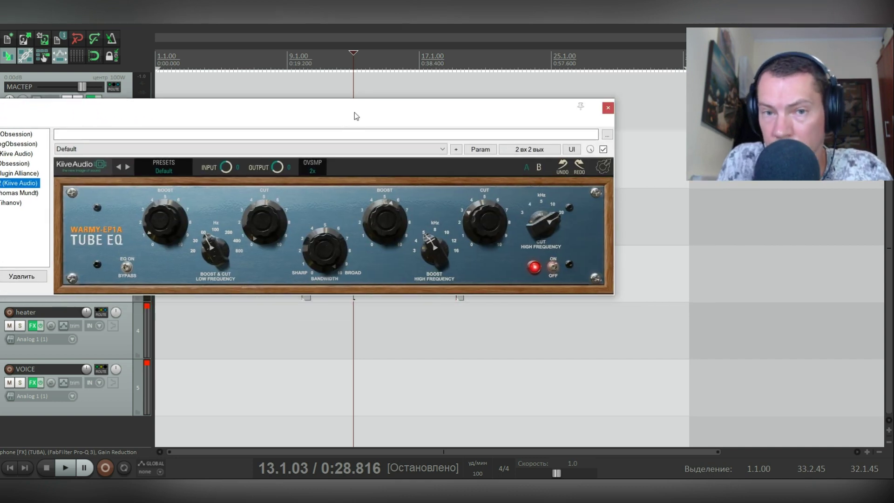
left_click_drag(353, 116, 372, 115)
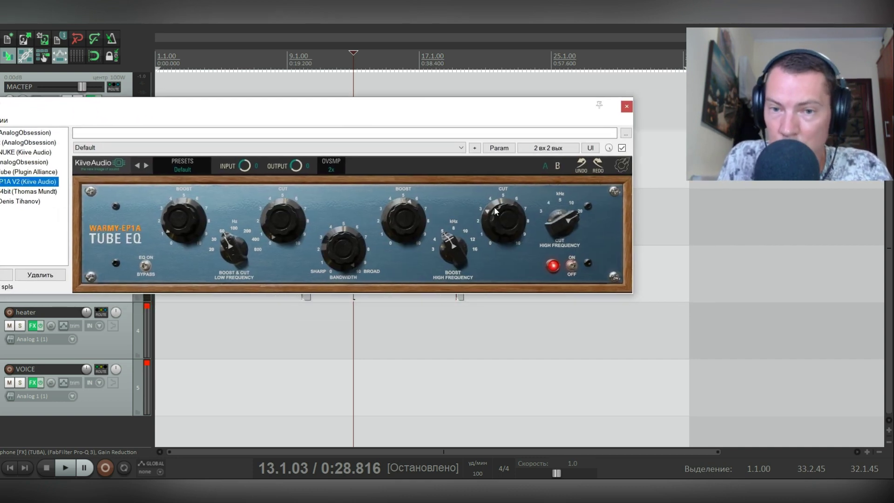
left_click_drag(493, 206, 492, 211)
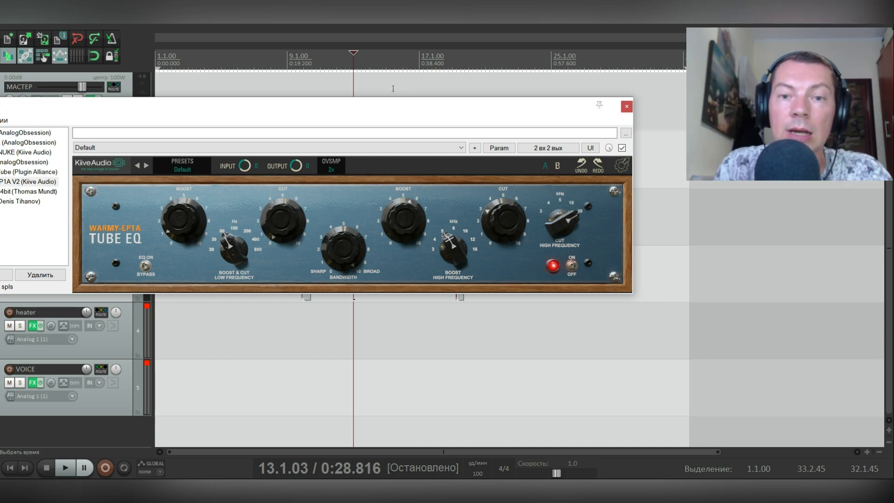
left_click_drag(392, 107, 338, 267)
key("space")
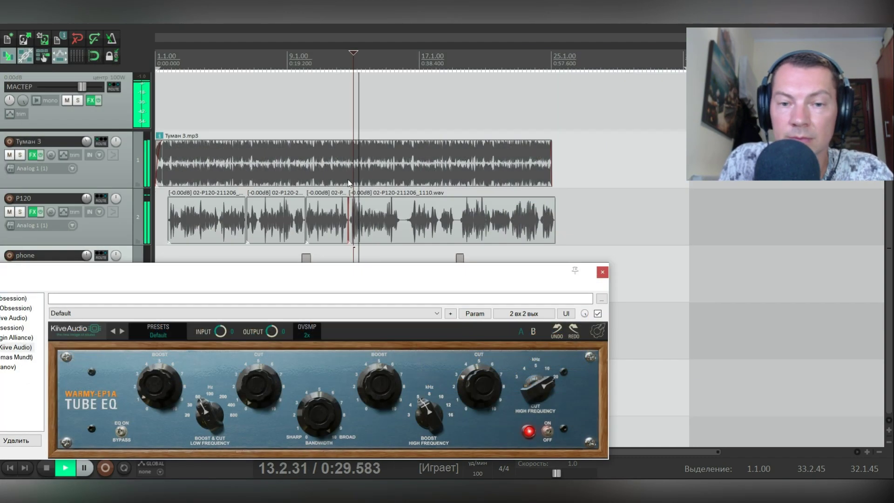
left_click_drag(350, 283, 383, 183)
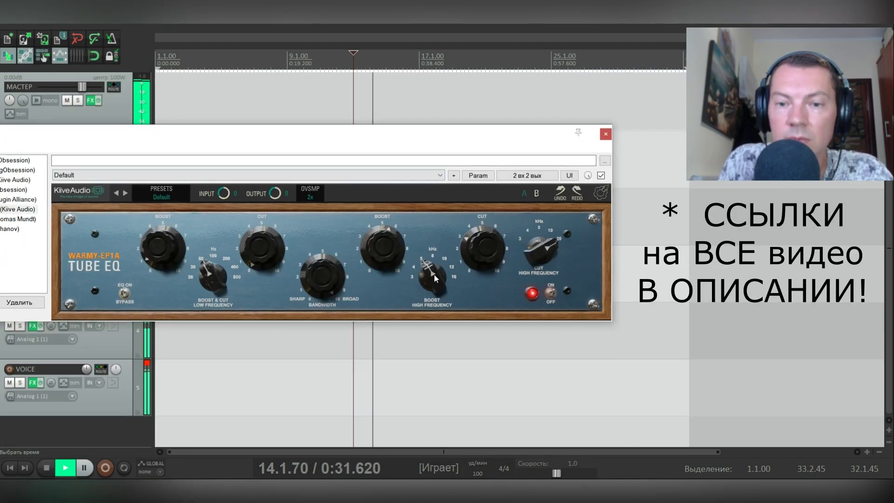
key("space")
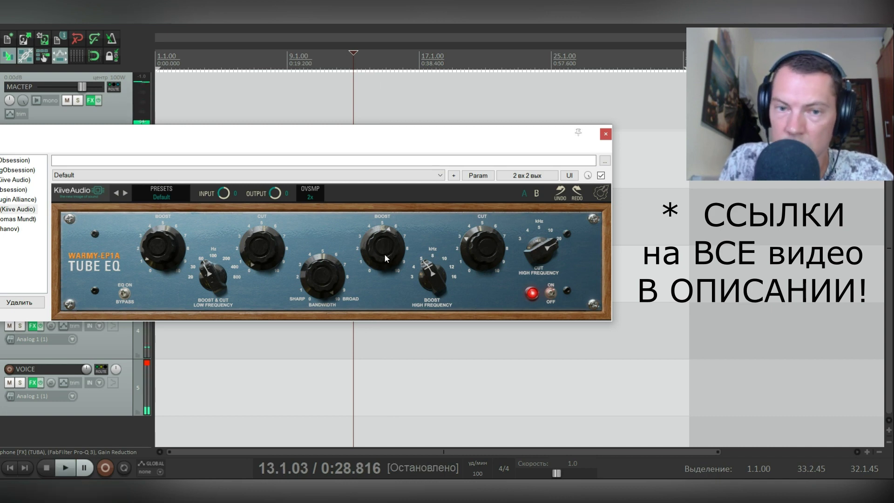
Step: Adjust Warmy EP1A's high-frequency Boost to 6.28 dB during playback, and close the VOICE effect chain
key("space")
left_click_drag(383, 260, 379, 252)
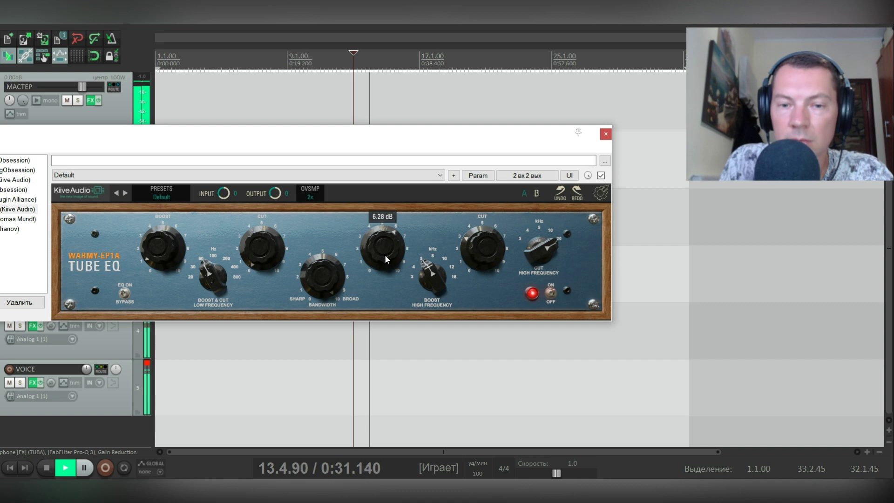
key("Escape")
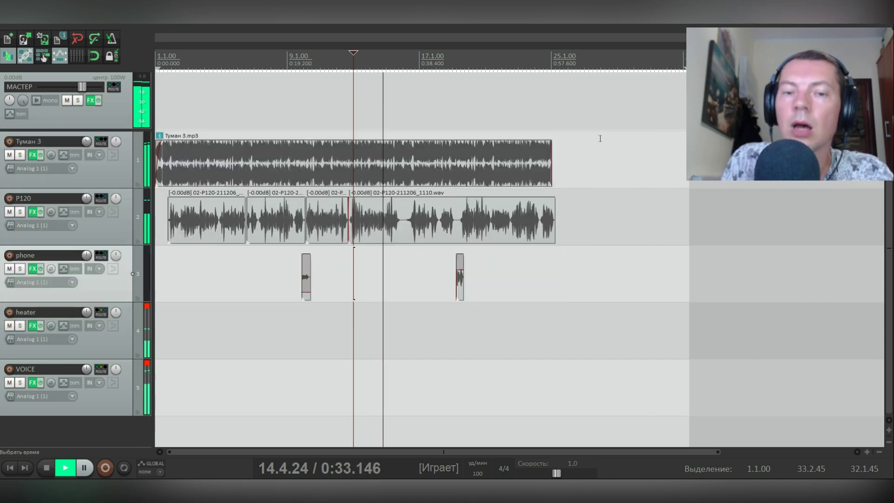
key("space")
Step: Place the edit cursor at about 0:42.7 and play the mix through the second phone clip
left_click(449, 122)
scroll(448, 122, "up", 4)
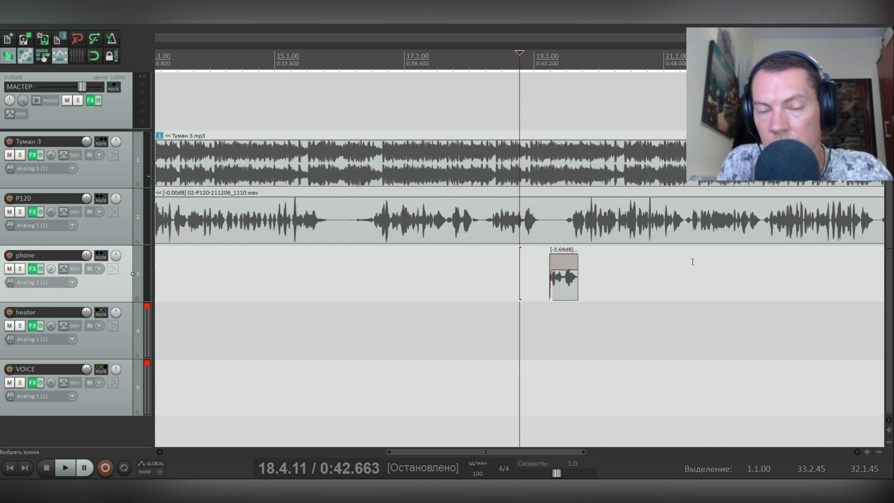
key("space")
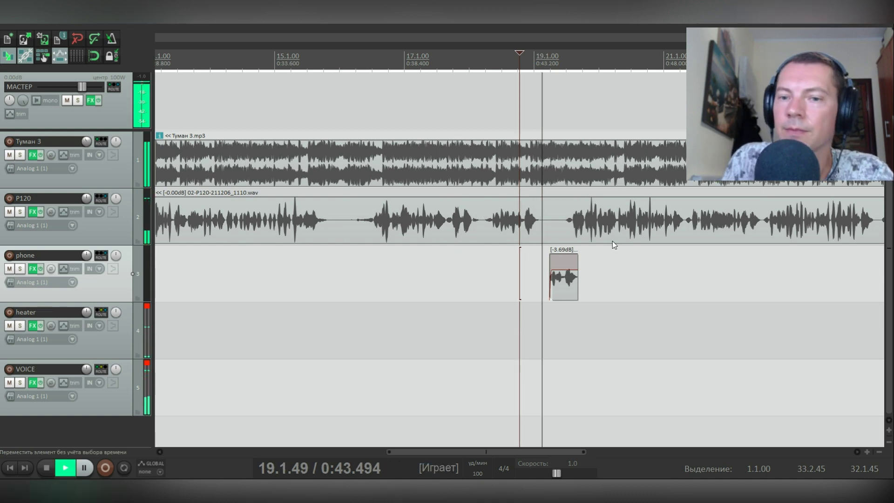
scroll(613, 241, "up", 4)
scroll(613, 241, "down", 6)
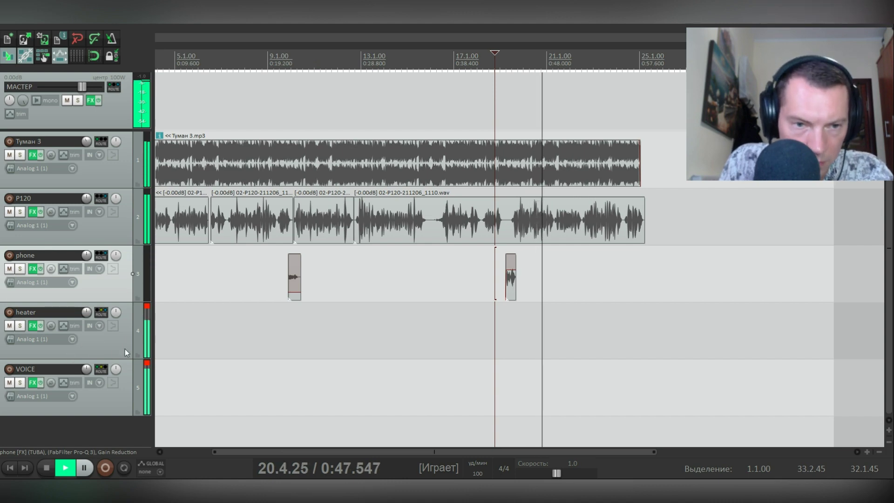
key("space")
Step: Reopen the VOICE effect chain and examine LoudMax and the OrilRiver reverb settings
left_click(32, 382)
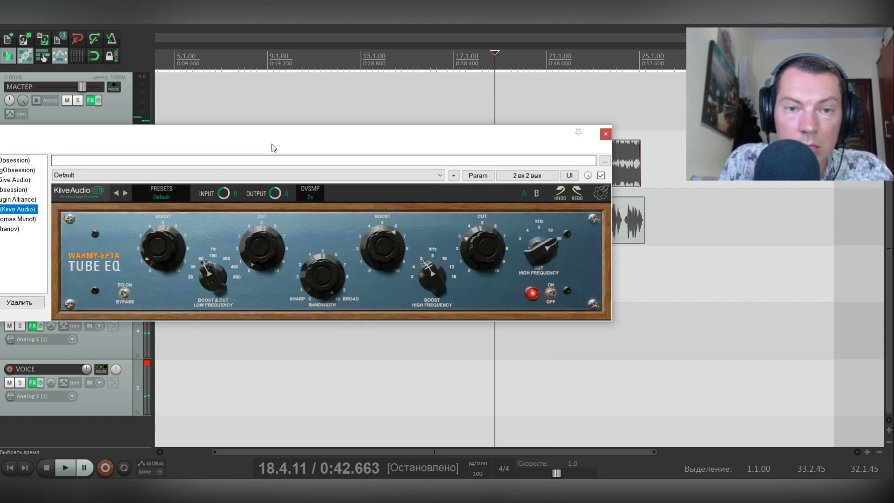
left_click_drag(271, 145, 371, 114)
left_click(88, 188)
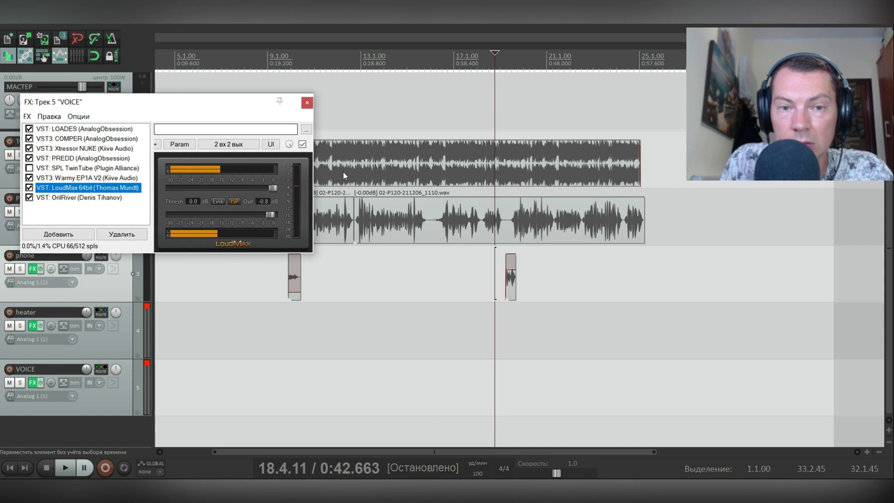
left_click(84, 198)
left_click_drag(405, 99, 370, 81)
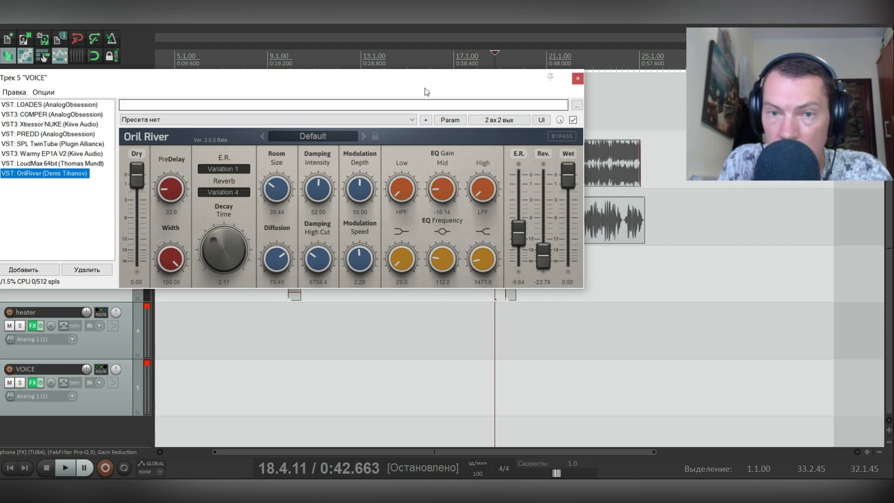
left_click_drag(425, 88, 407, 142)
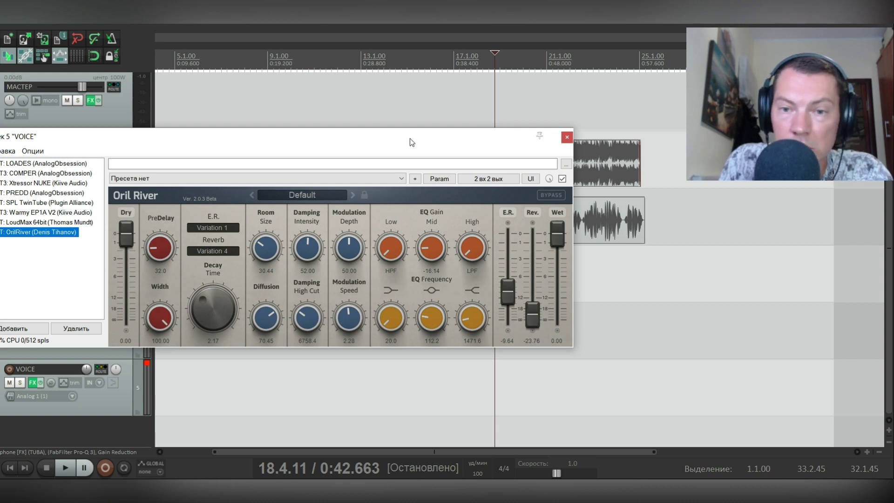
Step: Lower OrilRiver's early reflections level to -11.02 and its reverb level to -25.34 while playing the mix from about 0:42.7
key("space")
mouse_move(507, 296)
left_mouse_down()
mouse_move(505, 247)
mouse_move(508, 301)
left_mouse_up()
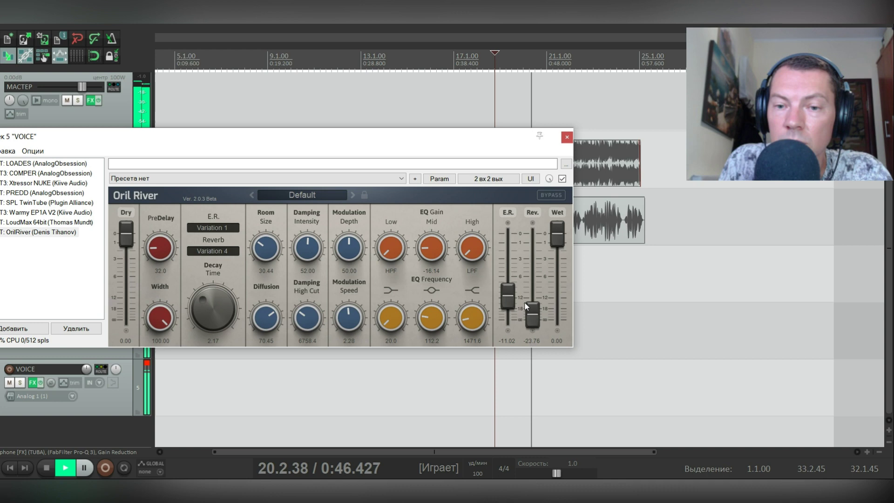
key("space")
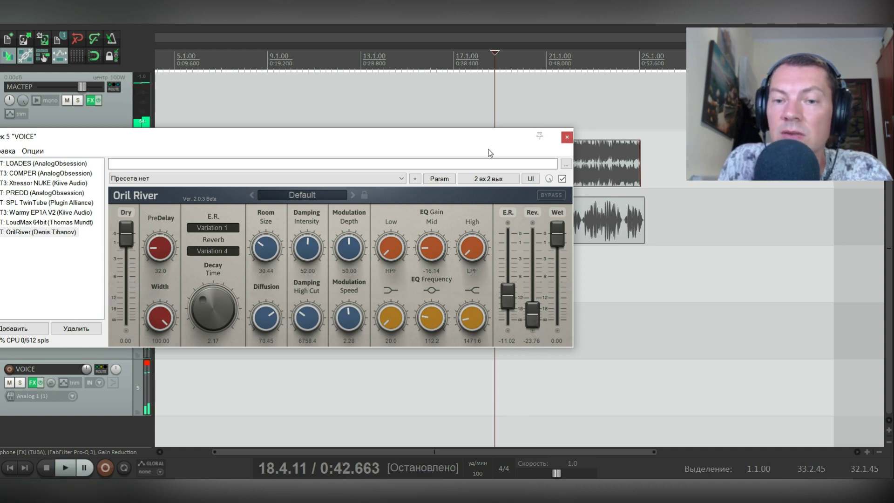
left_click_drag(429, 140, 463, 67)
key("space")
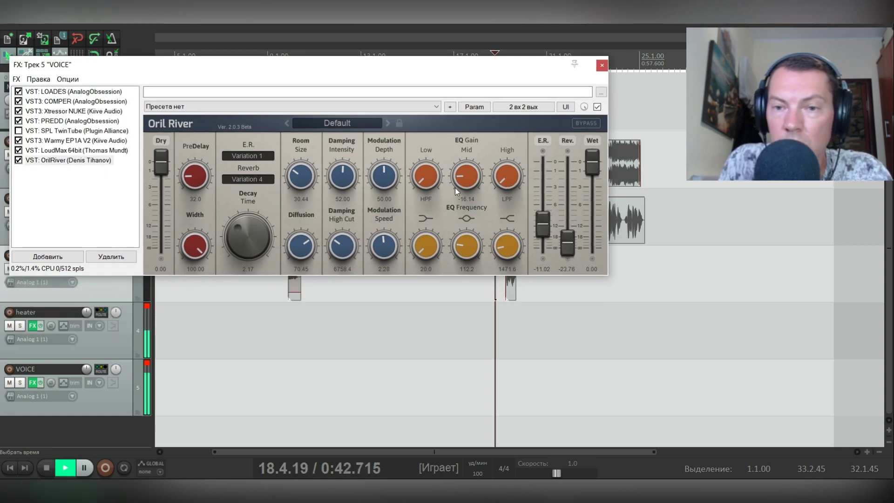
mouse_move(567, 242)
left_mouse_down()
mouse_move(566, 173)
mouse_move(565, 246)
left_mouse_up()
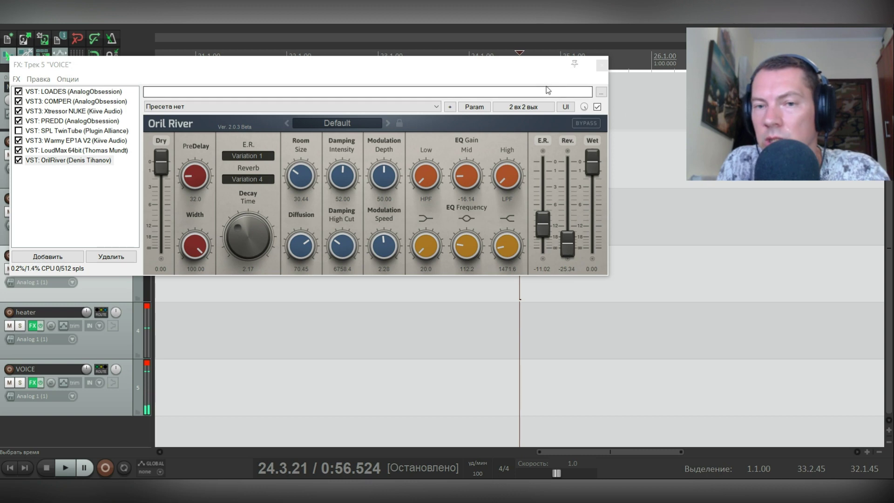
Step: Play the last vocal phrase from about 0:56.1 with the OrilRiver reverb active
left_click_drag(516, 67, 292, 139)
left_click(504, 132)
key("space")
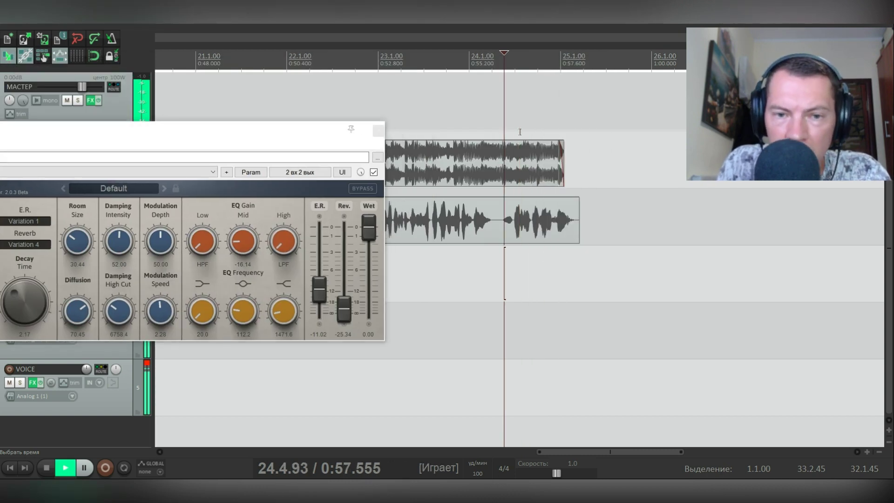
key("space")
Step: Bypass OrilRiver in the VOICE chain and play the ending of the mix from about 0:54.3
left_click_drag(338, 147, 322, 99)
left_click(75, 171)
left_click(436, 105)
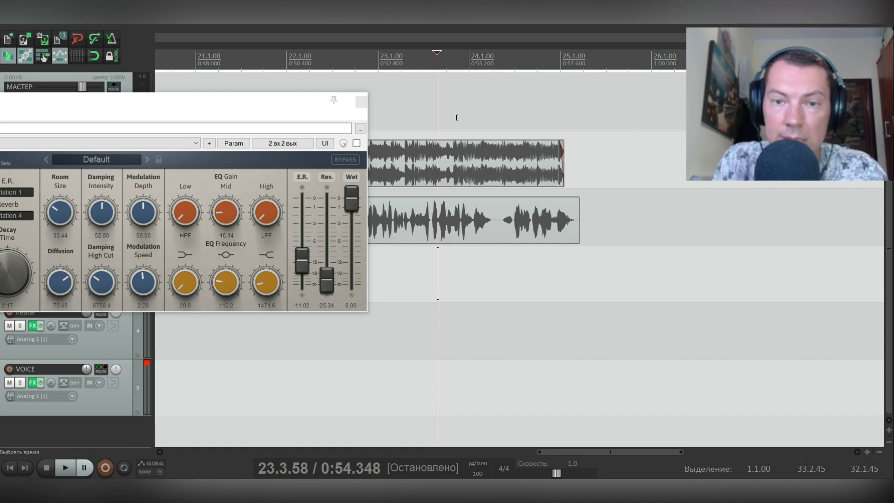
key("space")
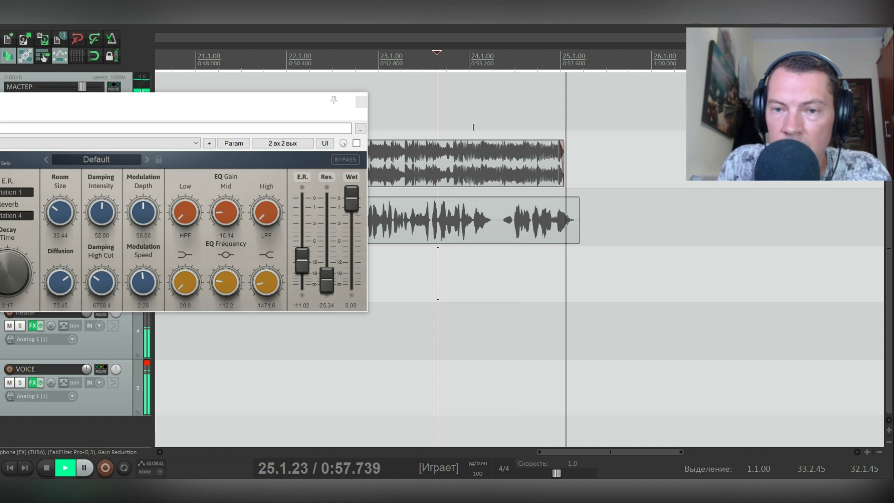
key("space")
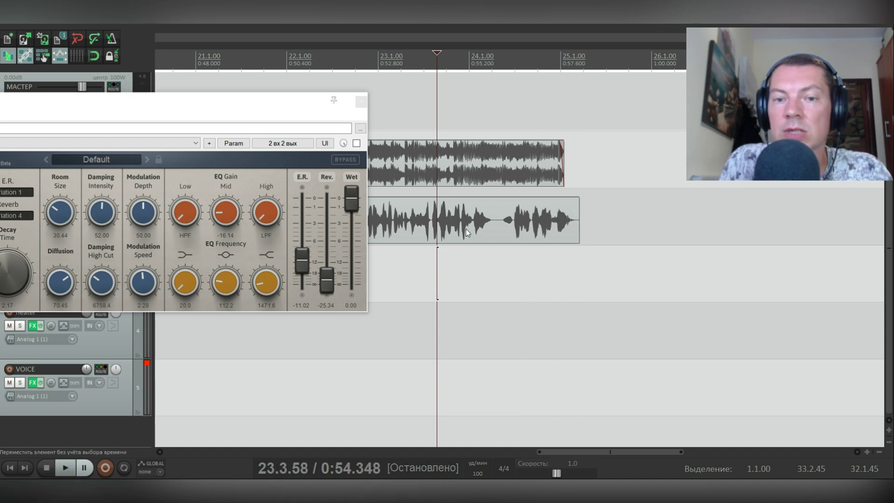
Step: Close the VOICE effect chain and place the edit cursor at about 0:16.0 in the project
left_click(497, 226)
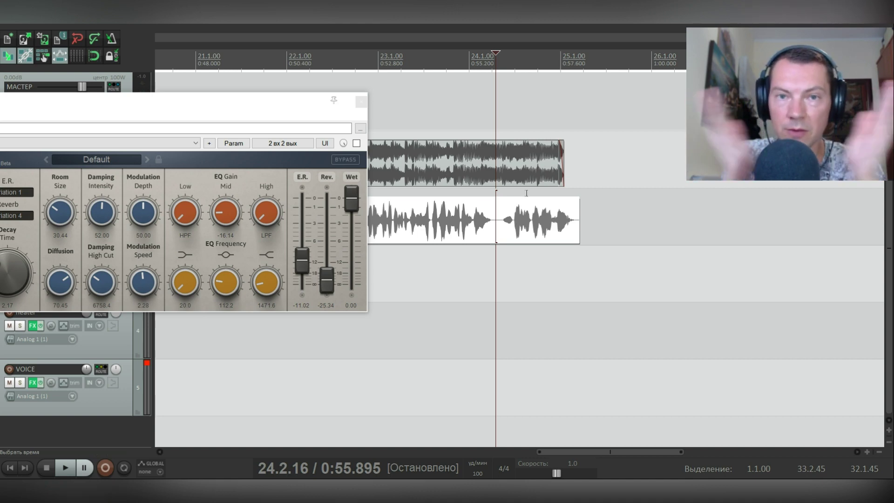
scroll(614, 163, "down", 5)
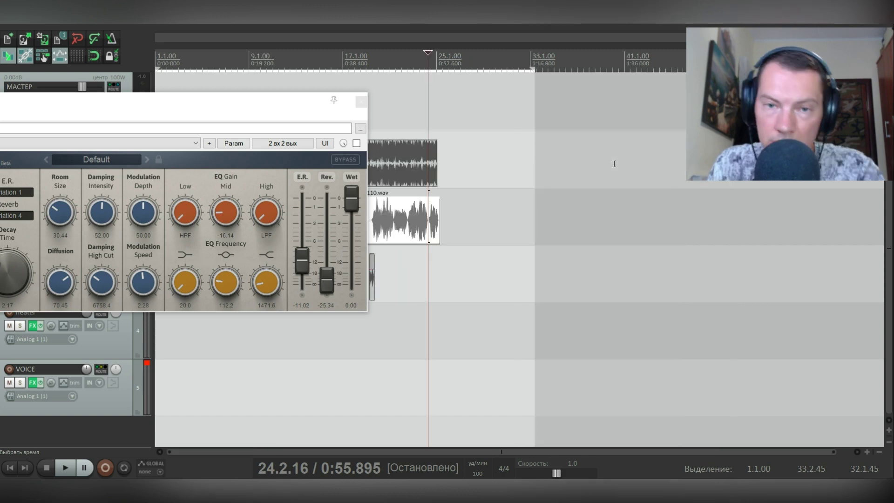
left_click_drag(267, 106, 150, 169)
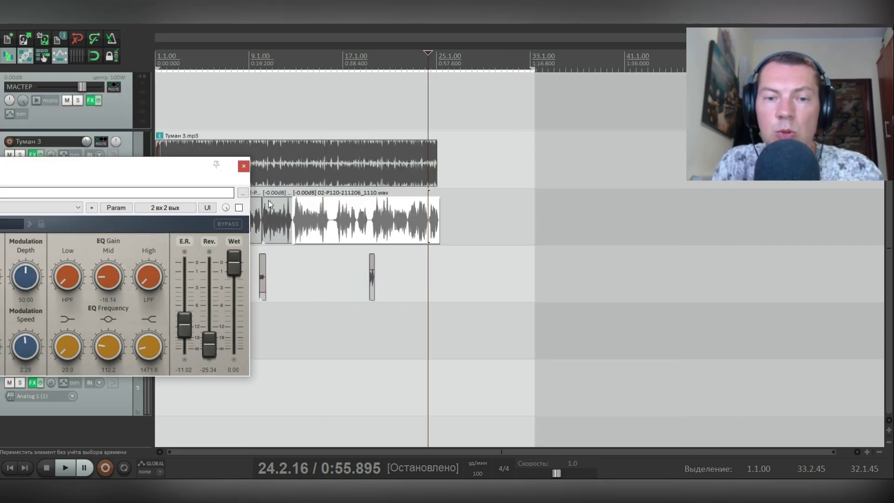
left_click(247, 164)
left_click(234, 280)
scroll(245, 286, "up", 3)
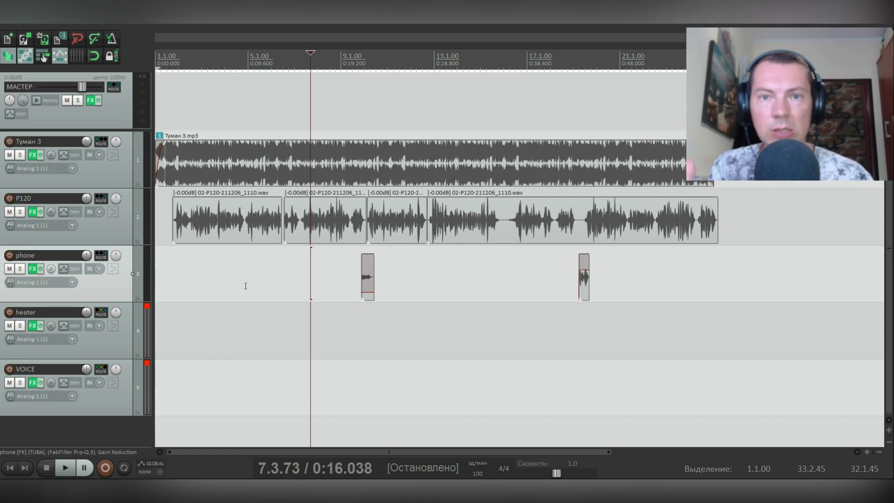
Step: Switch to the browser and look through the Boosty feed's posts on free plugins and microphone test source files
scroll(341, 275, "down", 5)
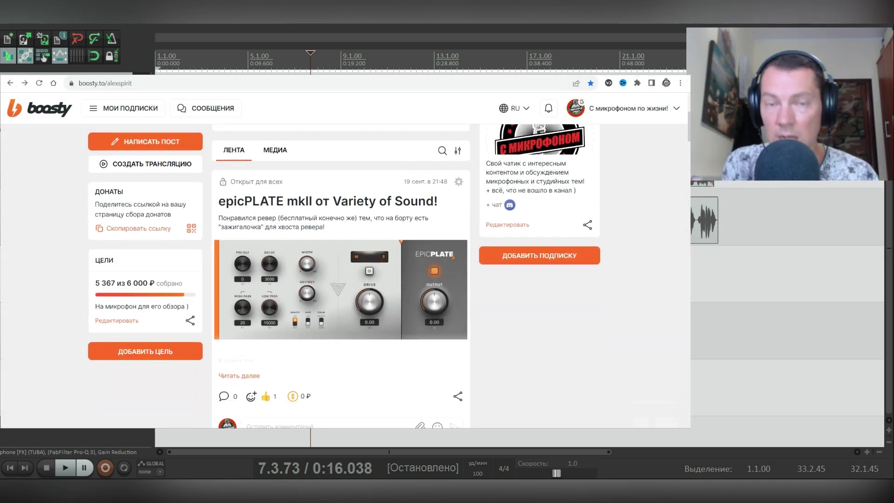
scroll(341, 274, "down", 7)
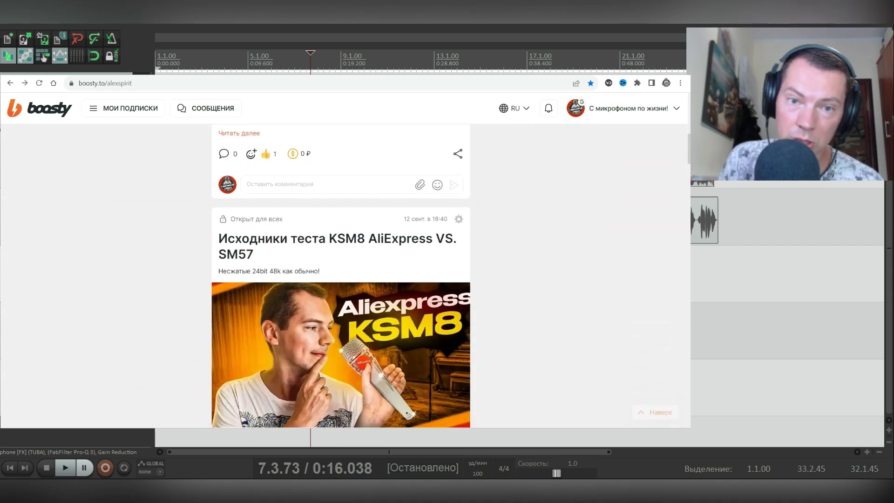
scroll(341, 274, "down", 7)
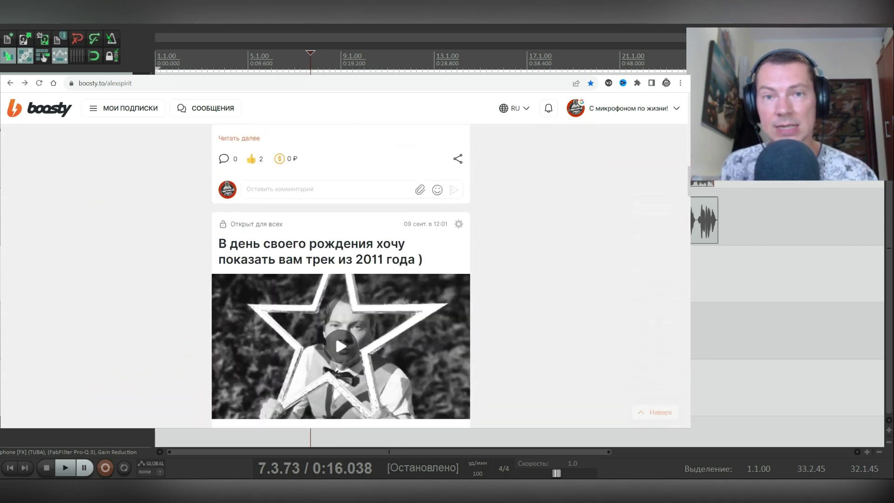
scroll(341, 275, "down", 8)
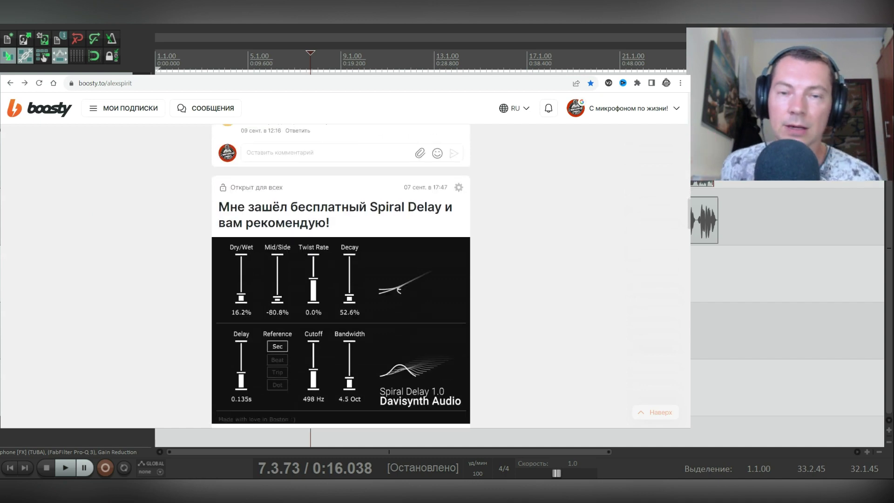
scroll(341, 275, "down", 8)
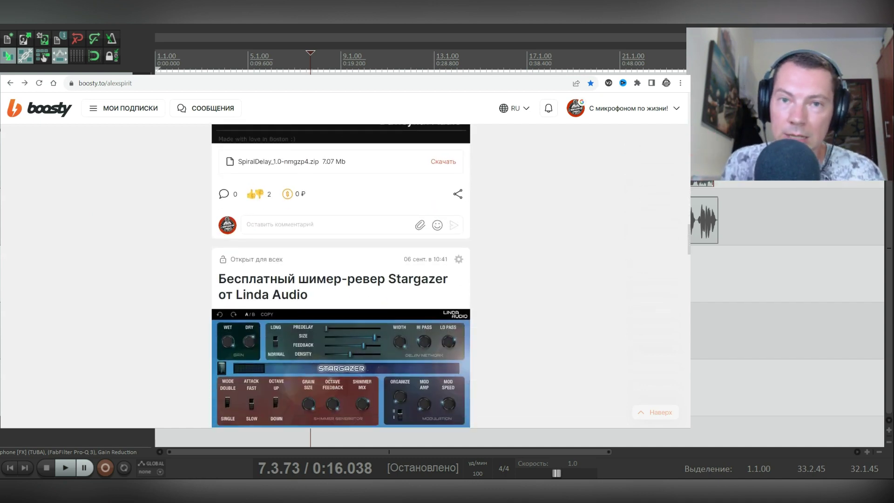
scroll(341, 274, "down", 8)
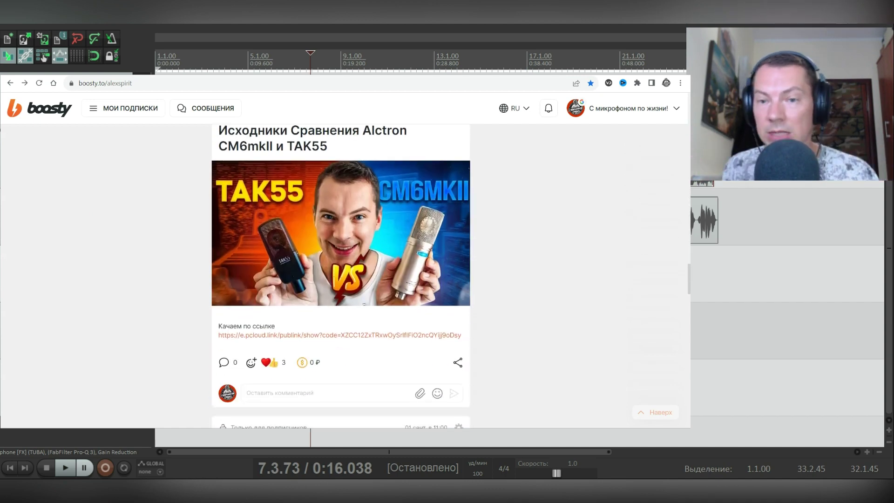
scroll(334, 281, "down", 1)
scroll(334, 281, "up", 1)
mouse_move(285, 159)
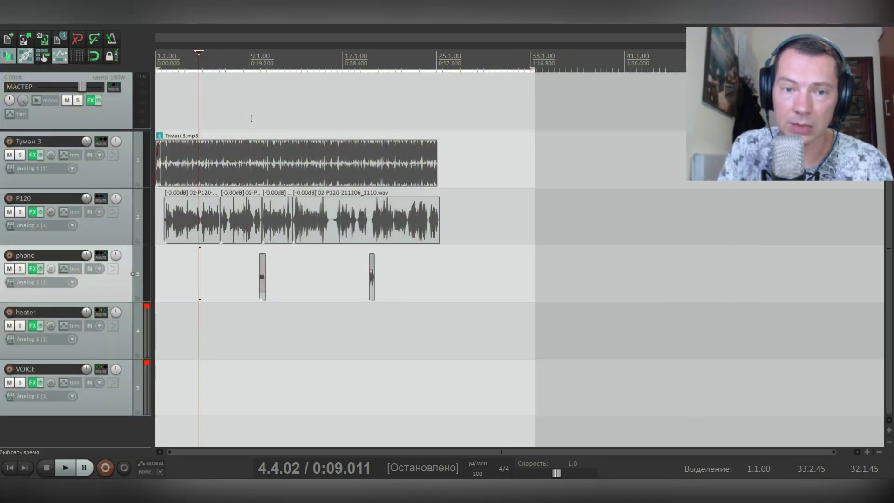
scroll(250, 116, "up", 4)
scroll(397, 200, "down", 2)
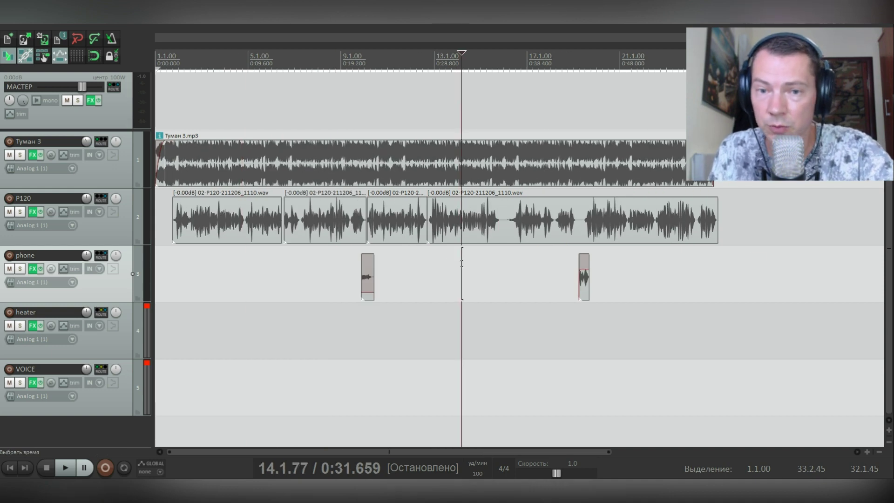
left_click(461, 261)
scroll(461, 262, "up", 2)
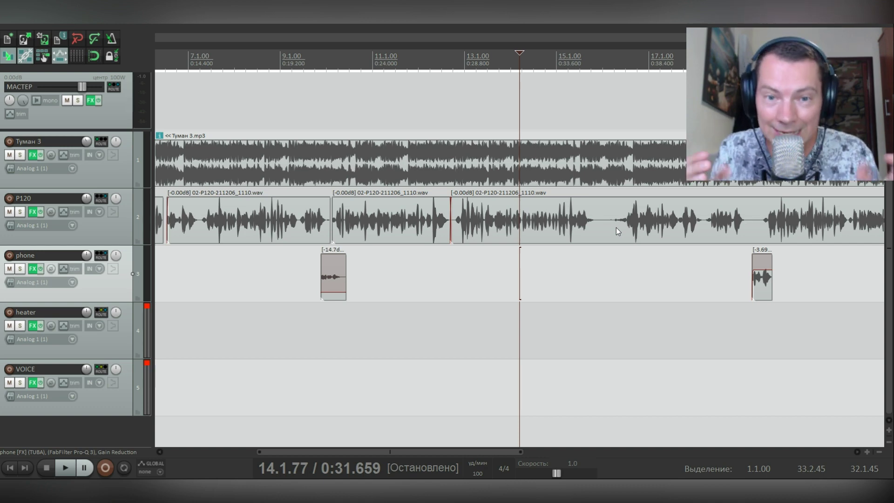
scroll(616, 227, "down", 2)
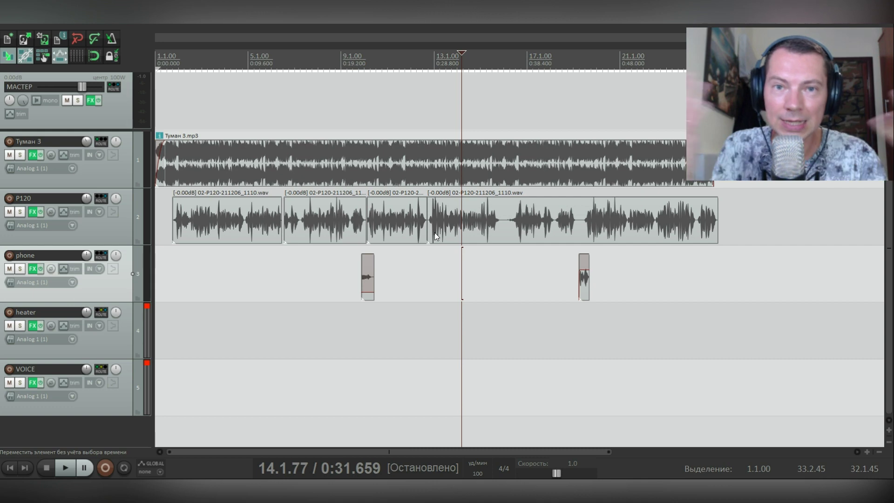
scroll(435, 233, "down", 2)
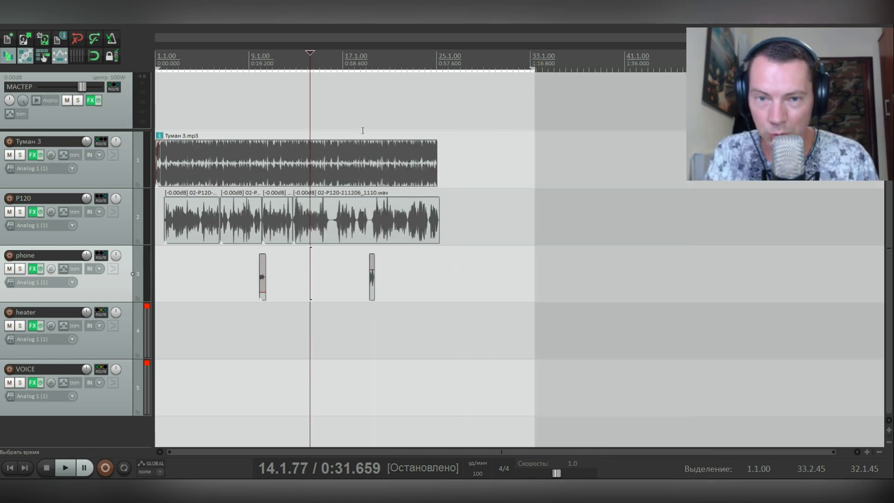
left_click(405, 105)
scroll(405, 105, "up", 2)
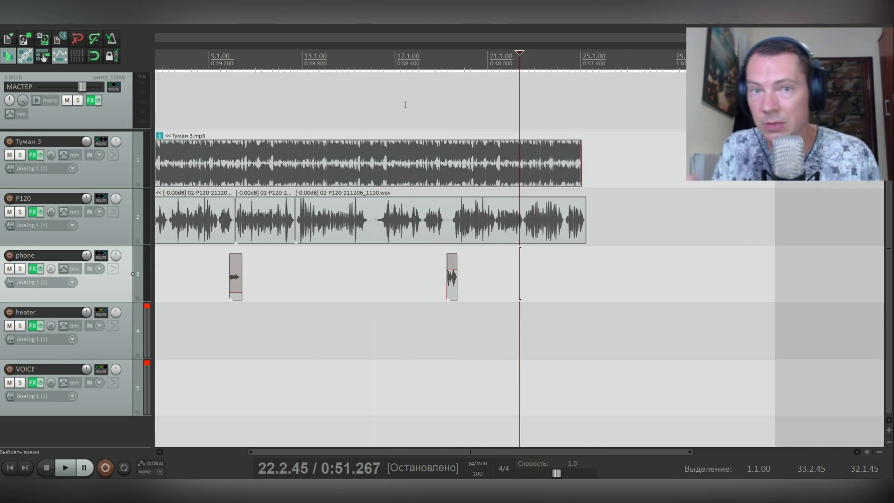